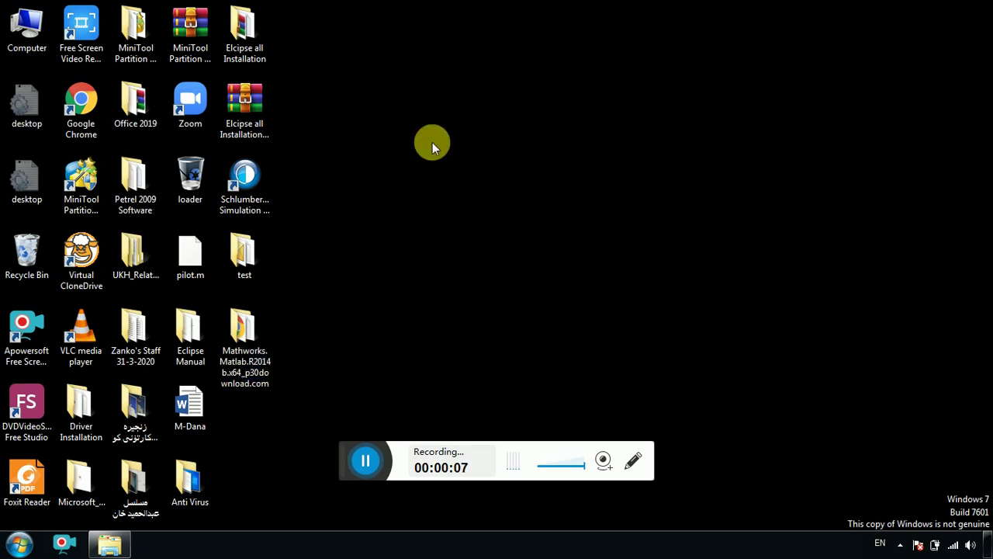
View this computer's system information from the drives window, then close both windows.
double_click(28, 27)
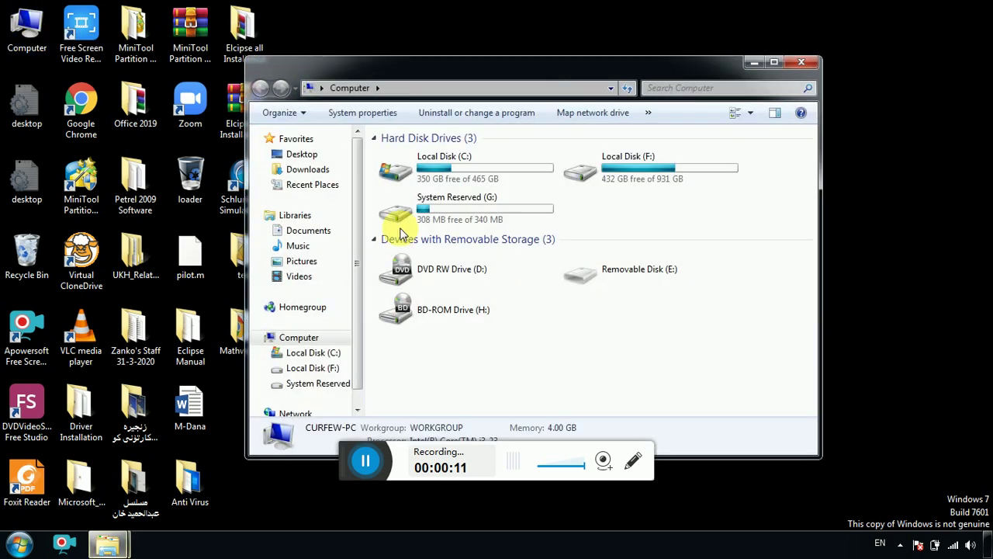
right_click(595, 370)
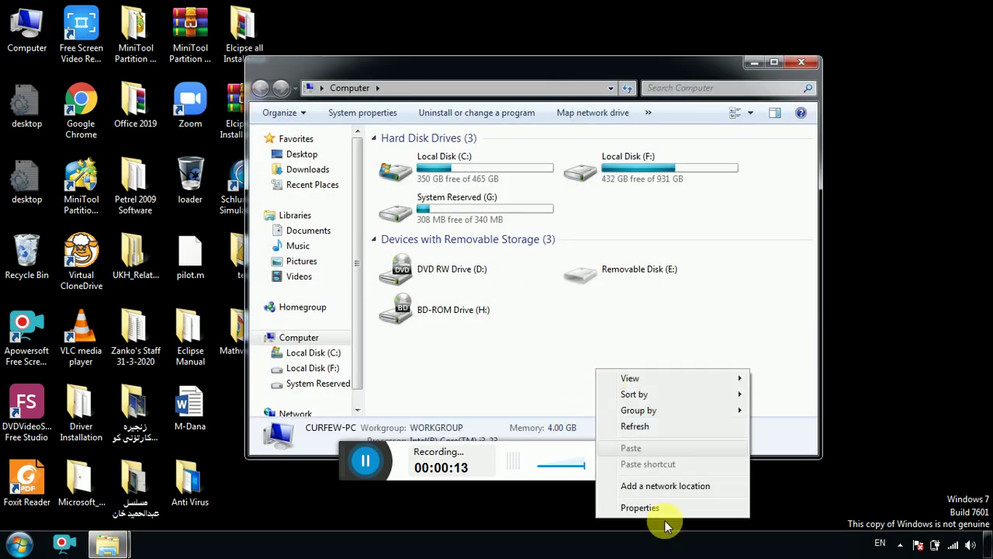
click(653, 510)
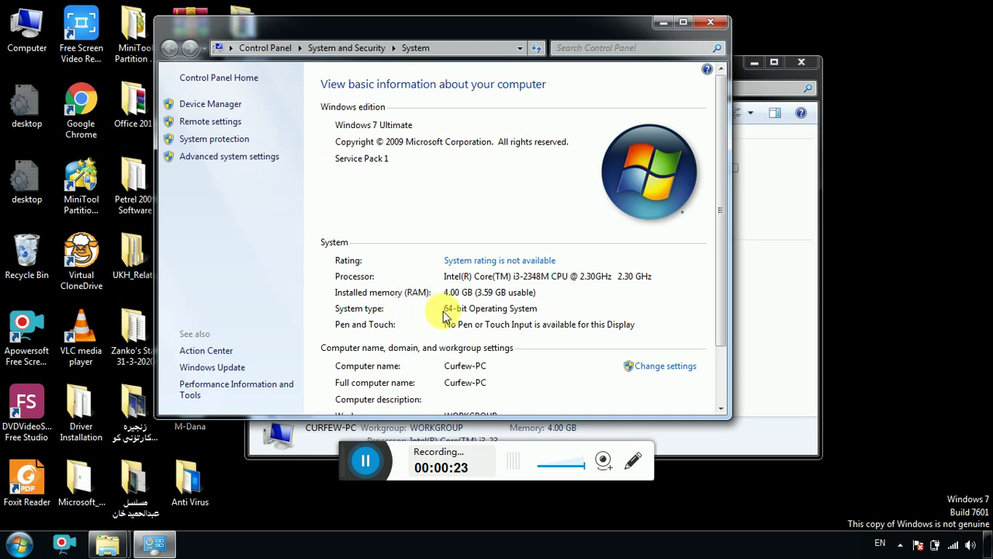
click(711, 21)
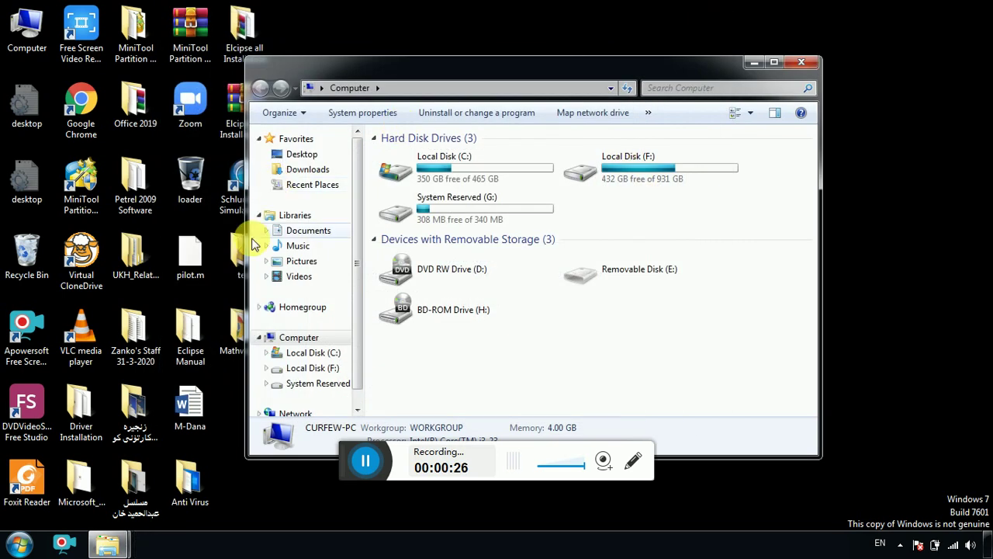
click(803, 62)
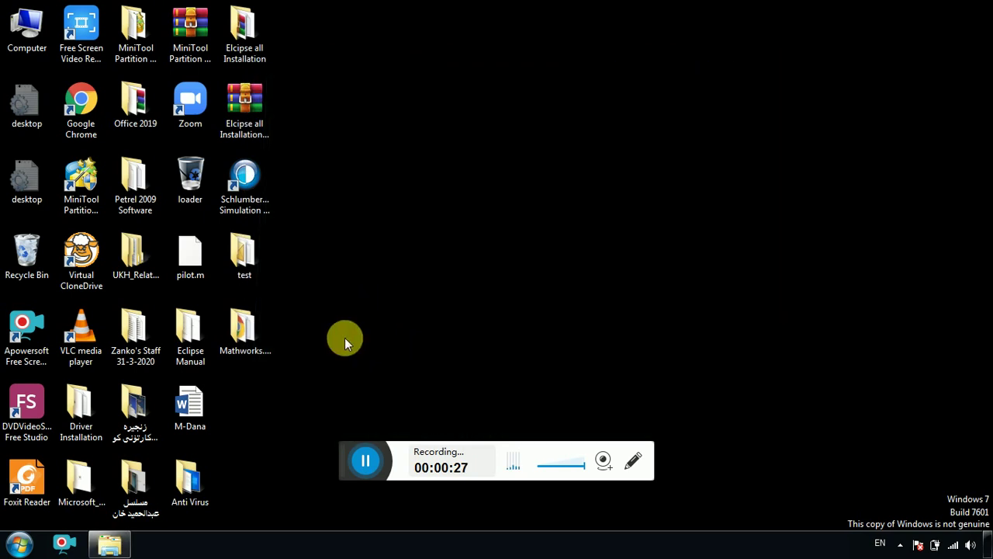
Open the maximized MATLAB R2014b download folder and run setup as administrator.
click(253, 333)
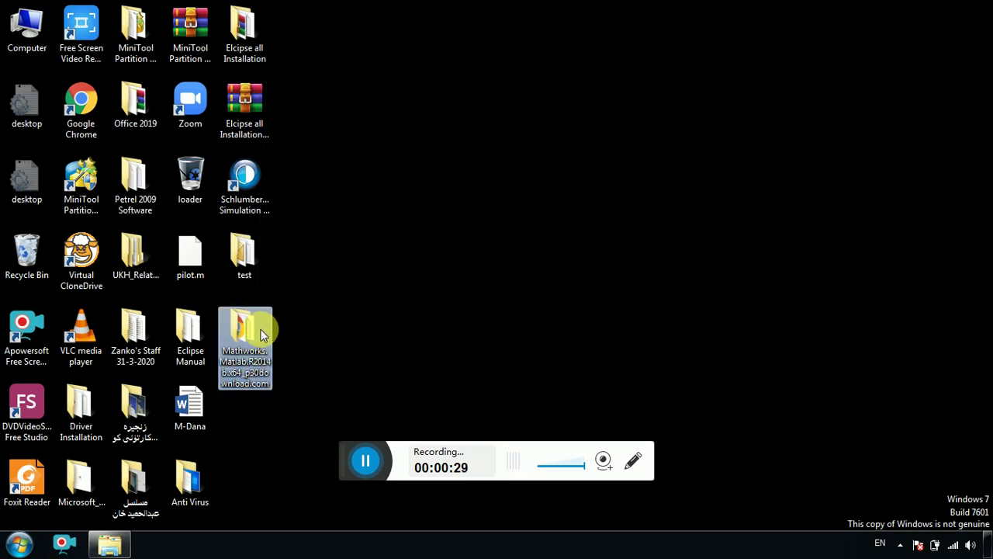
double_click(260, 329)
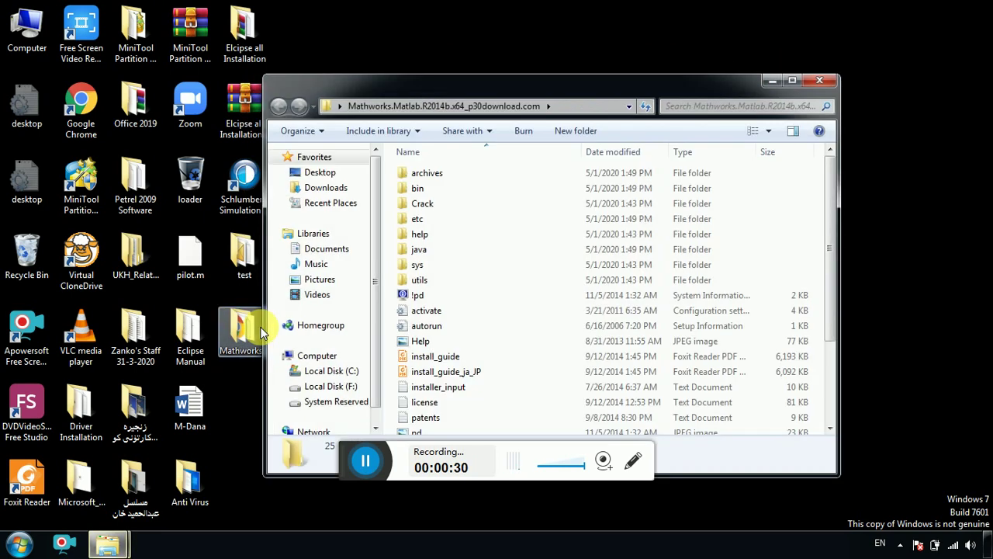
click(788, 82)
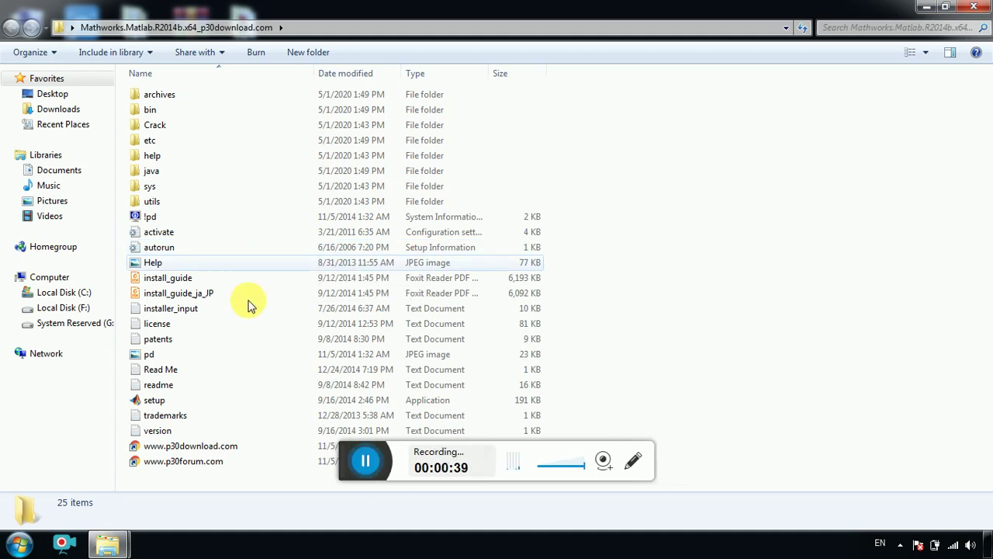
click(197, 402)
right_click(198, 402)
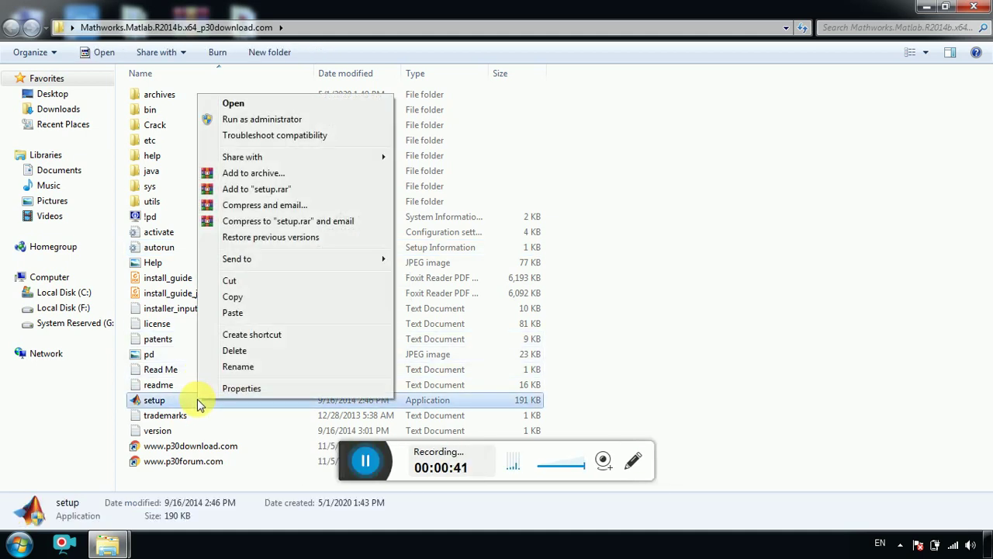
click(256, 120)
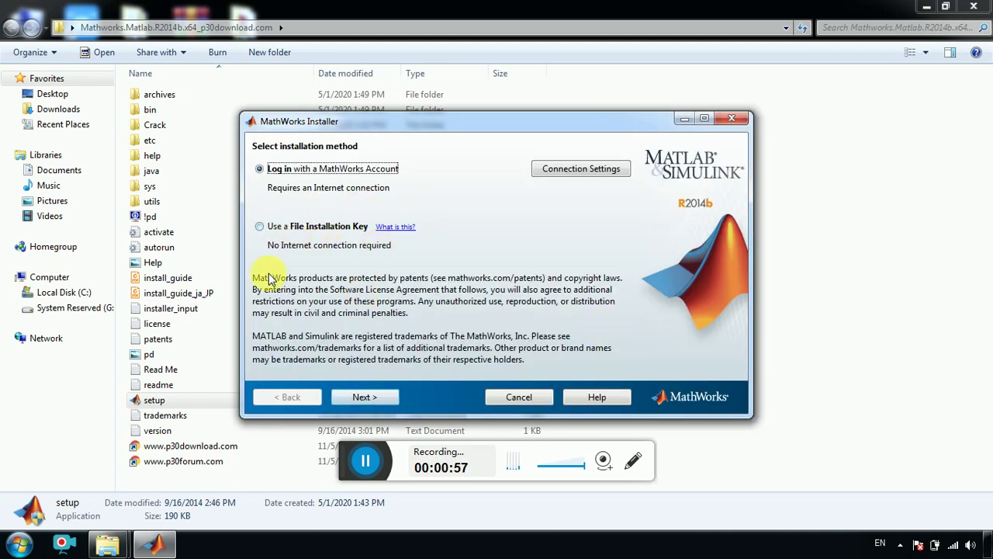
Choose Use a File Installation Key, accept the license with Yes, and select I have the File Installation Key.
click(278, 226)
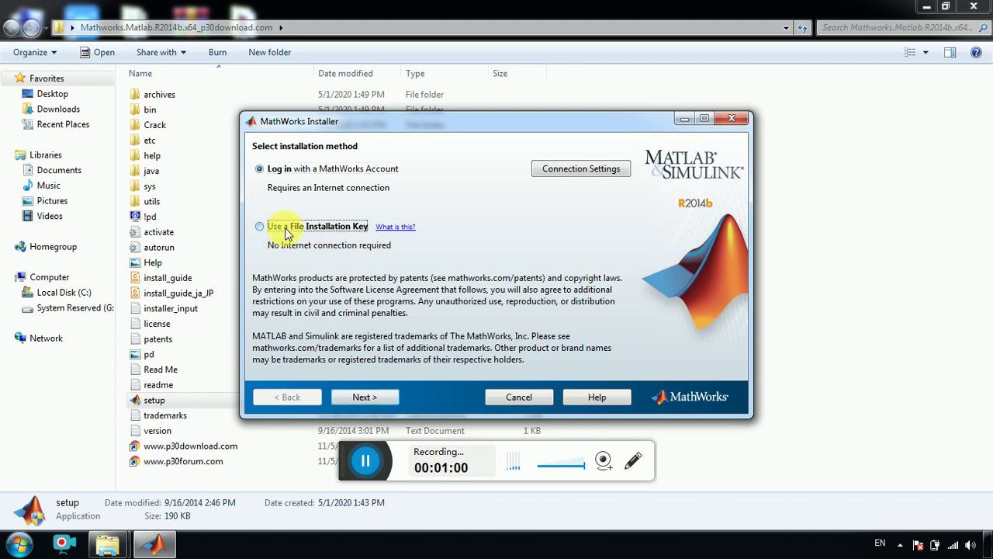
click(365, 398)
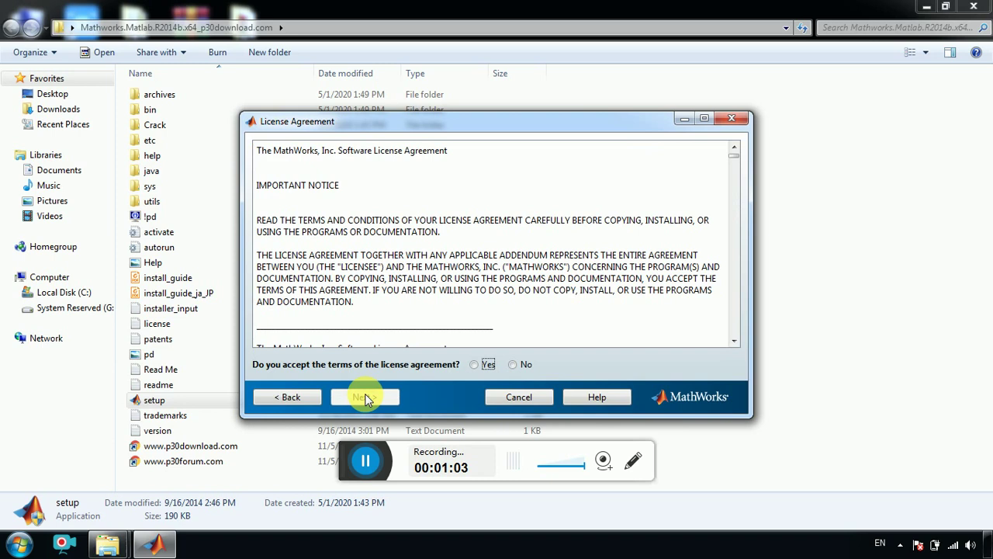
click(475, 364)
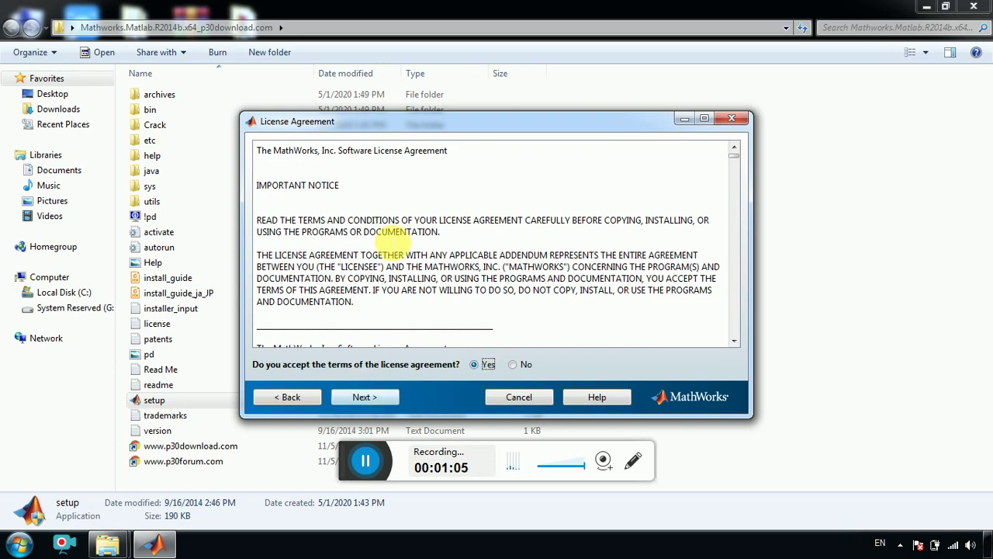
click(359, 399)
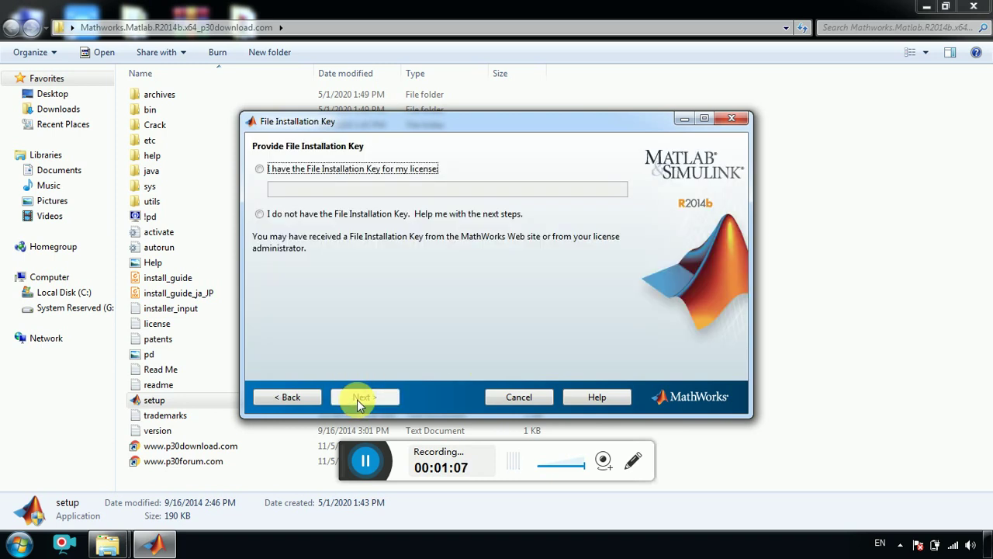
click(295, 176)
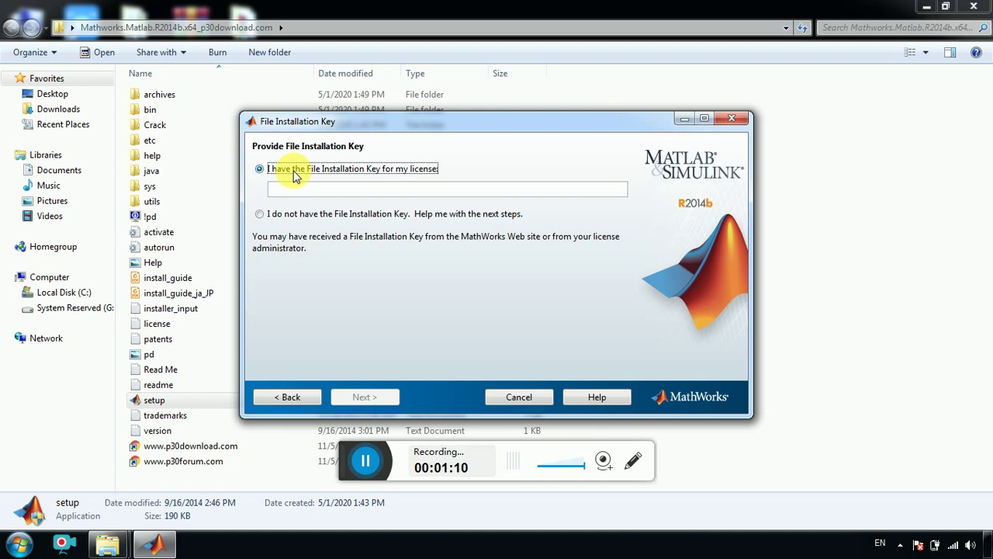
Open the key file in the Crack folder and copy the installation key from it.
click(396, 6)
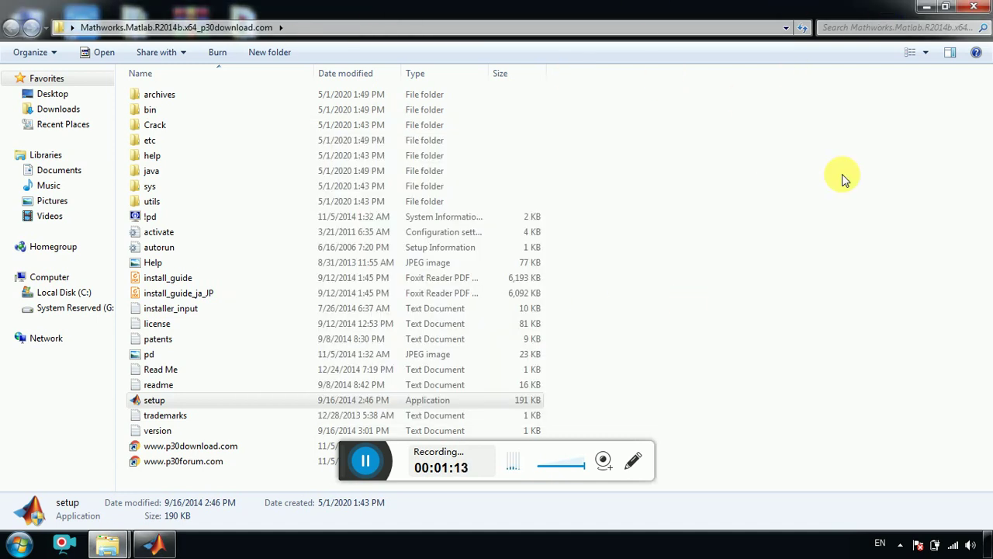
click(203, 130)
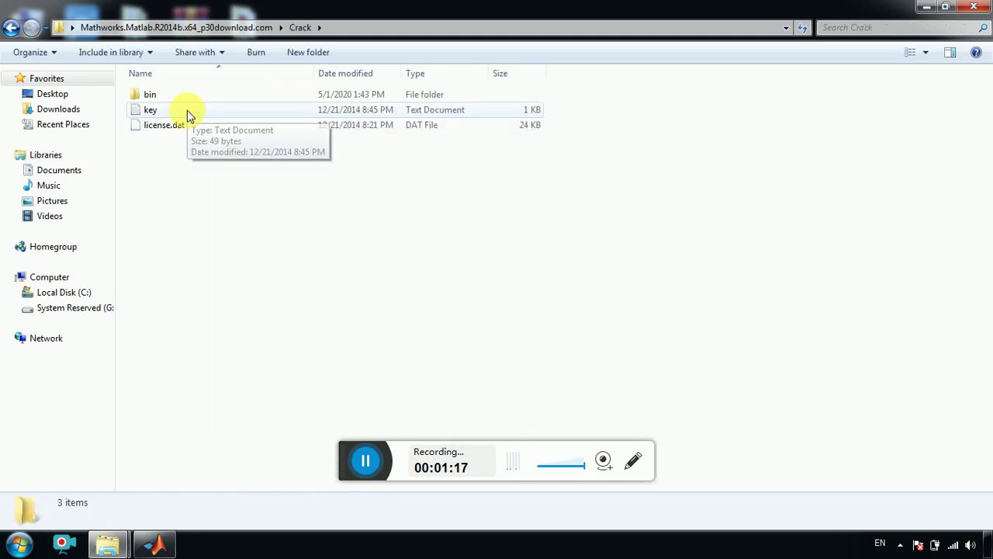
double_click(187, 111)
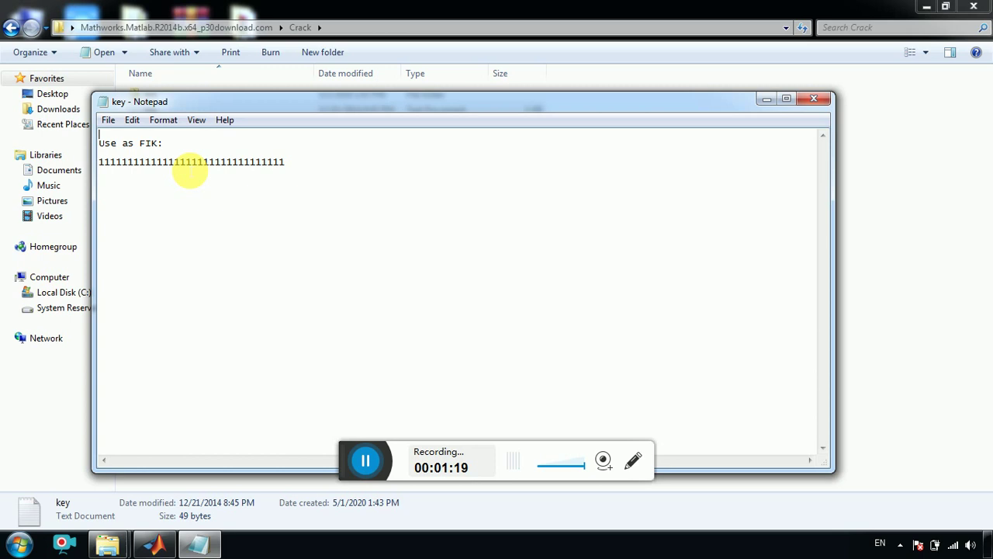
click(190, 170)
double_click(190, 163)
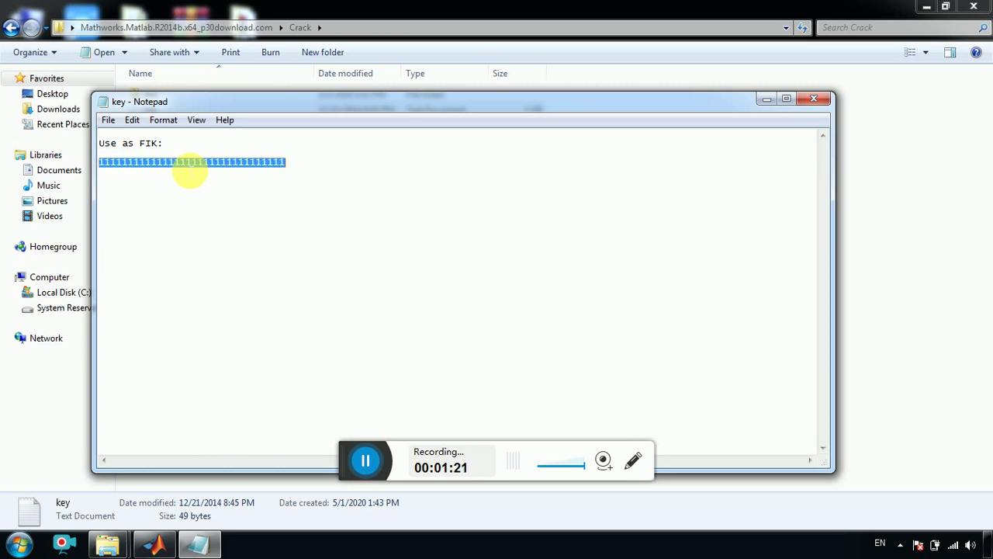
right_click(185, 164)
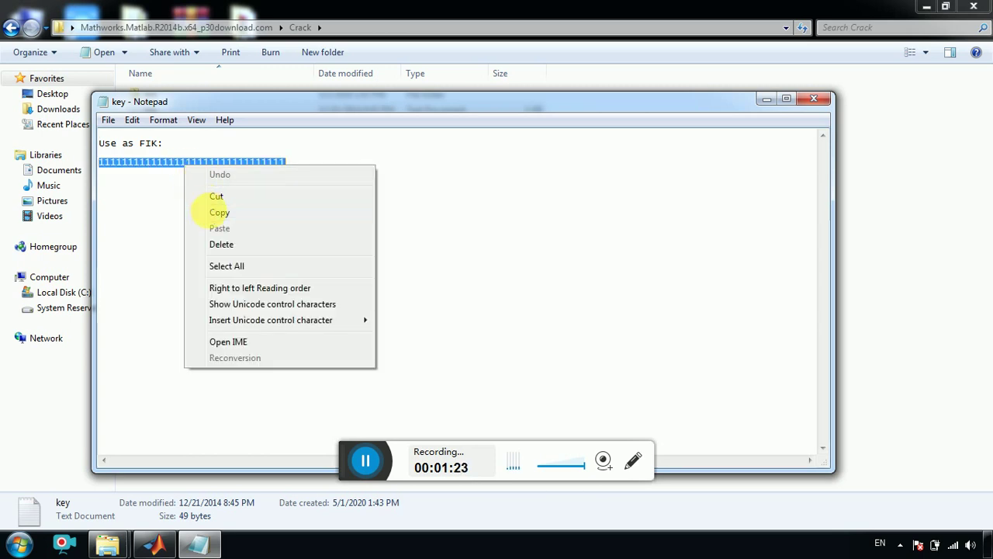
click(219, 212)
Paste the copied installation key into the installer's key field and continue.
click(158, 546)
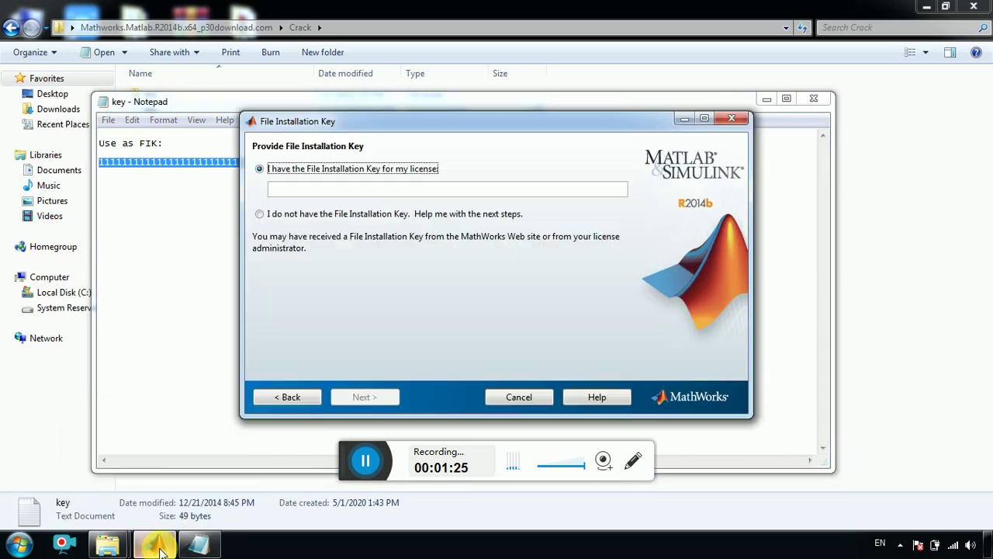
click(334, 189)
right_click(326, 193)
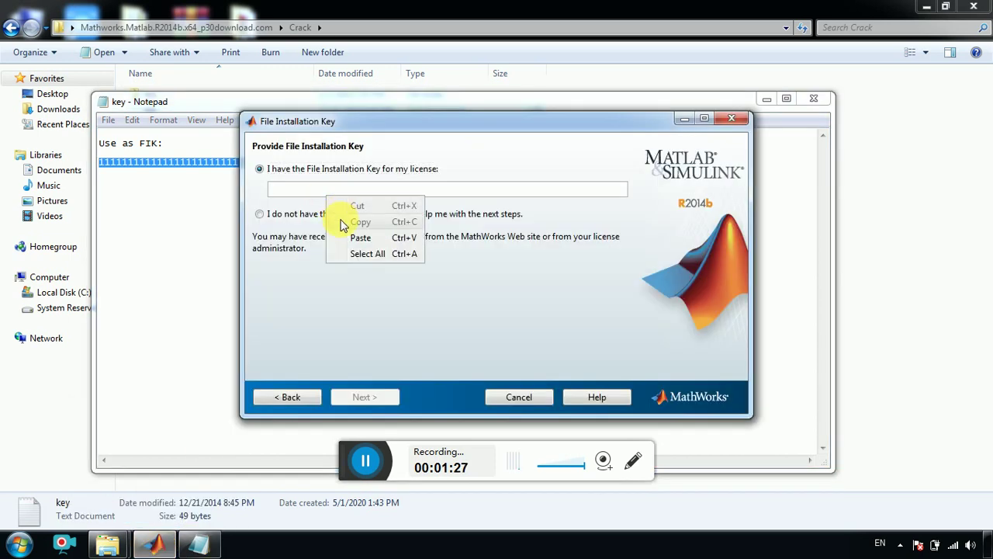
click(357, 238)
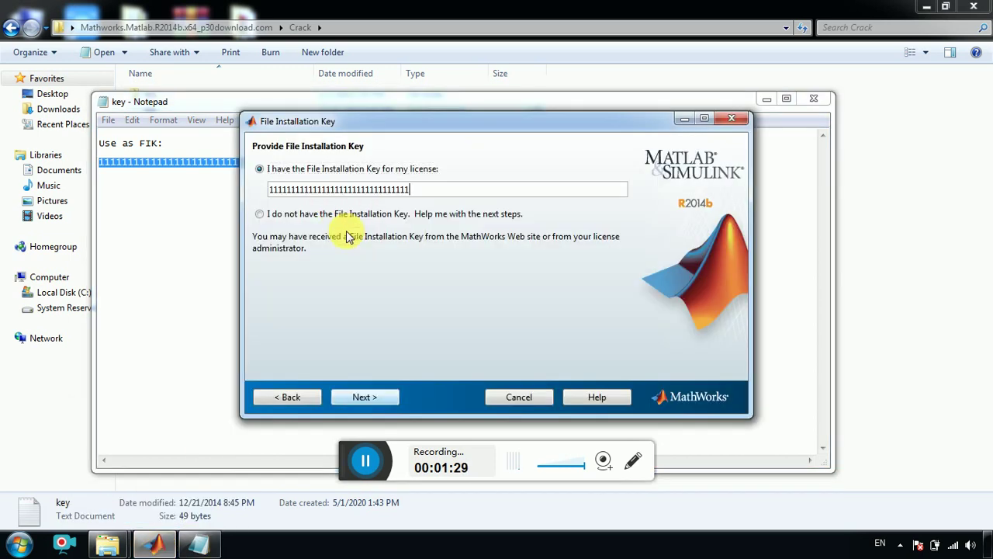
click(364, 391)
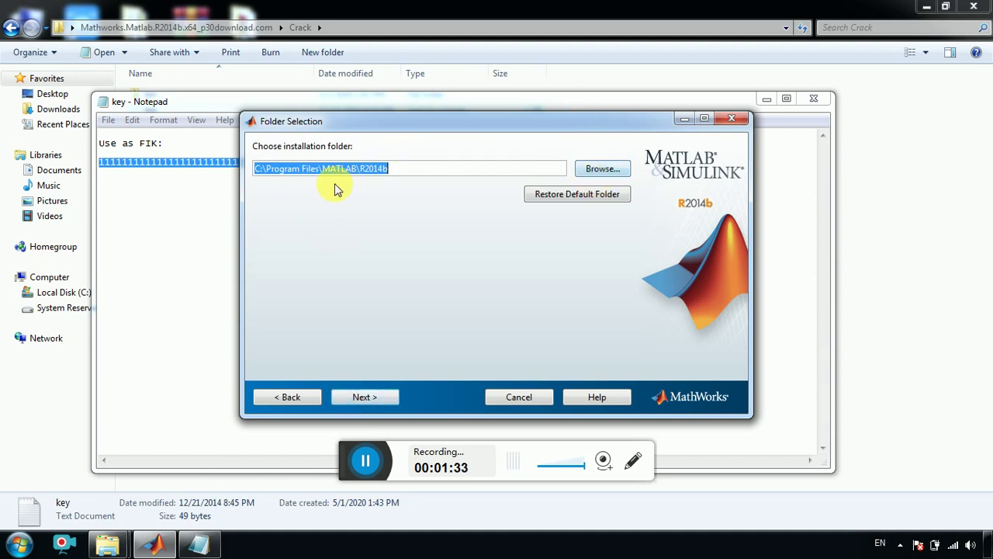
Keep the default C:\Program Files\MATLAB\R2014b folder, all products, and the desktop shortcut.
click(379, 400)
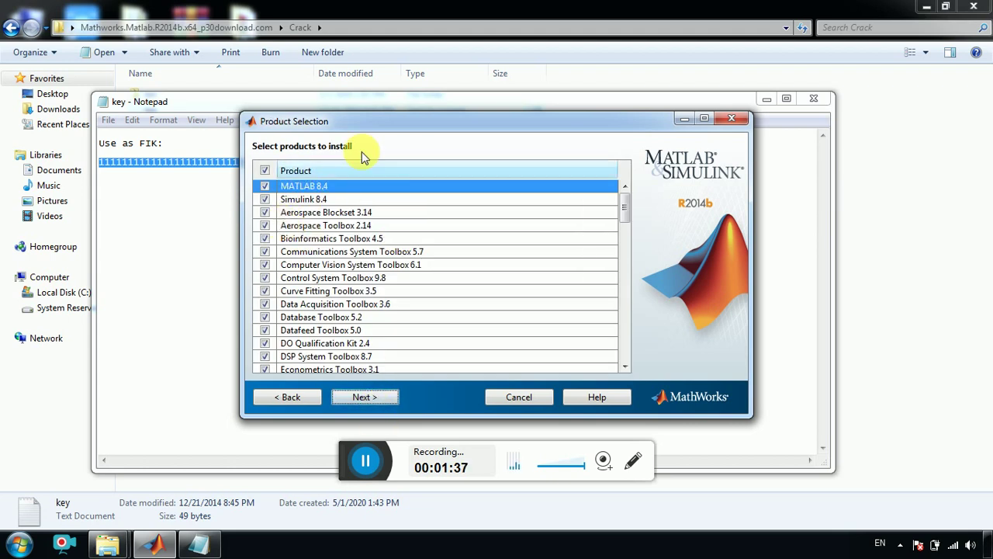
click(265, 171)
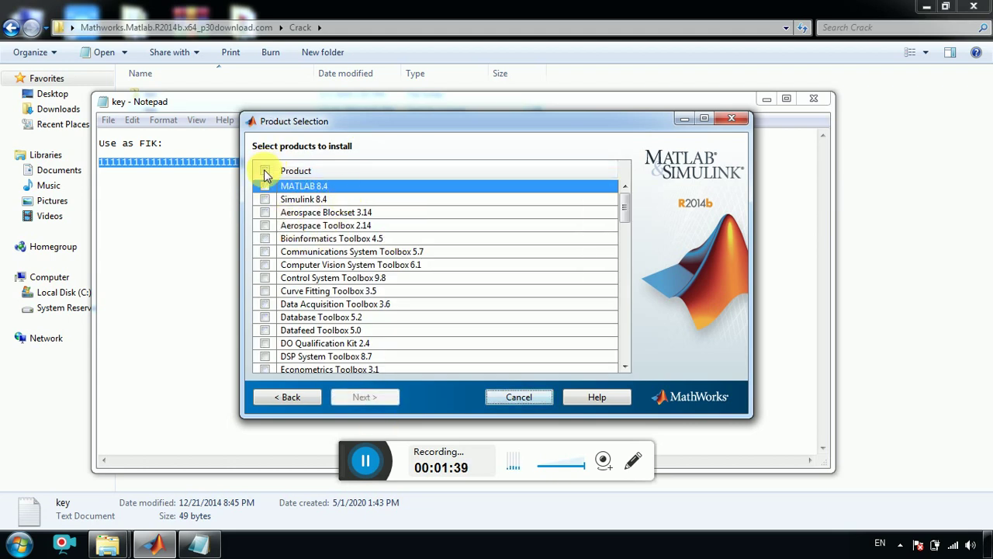
click(264, 187)
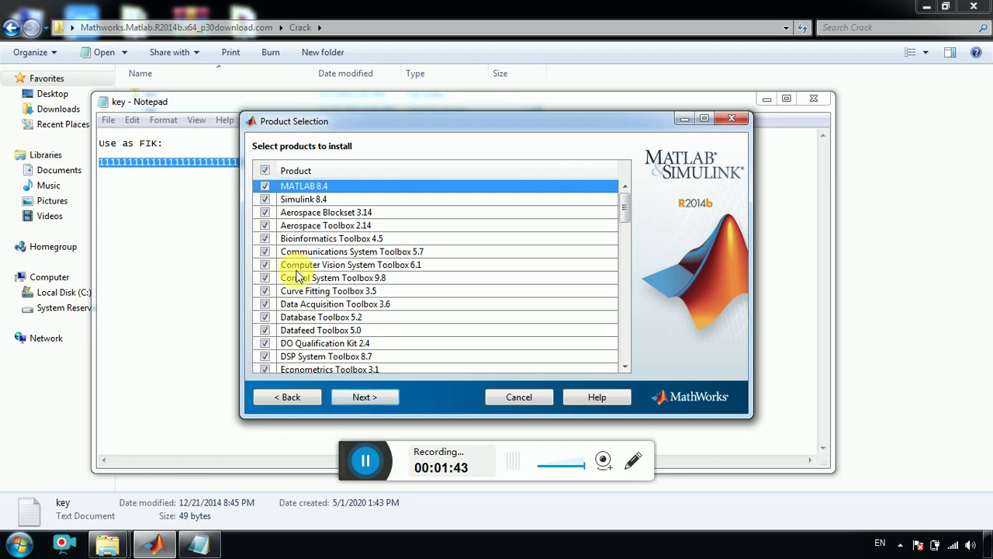
click(354, 398)
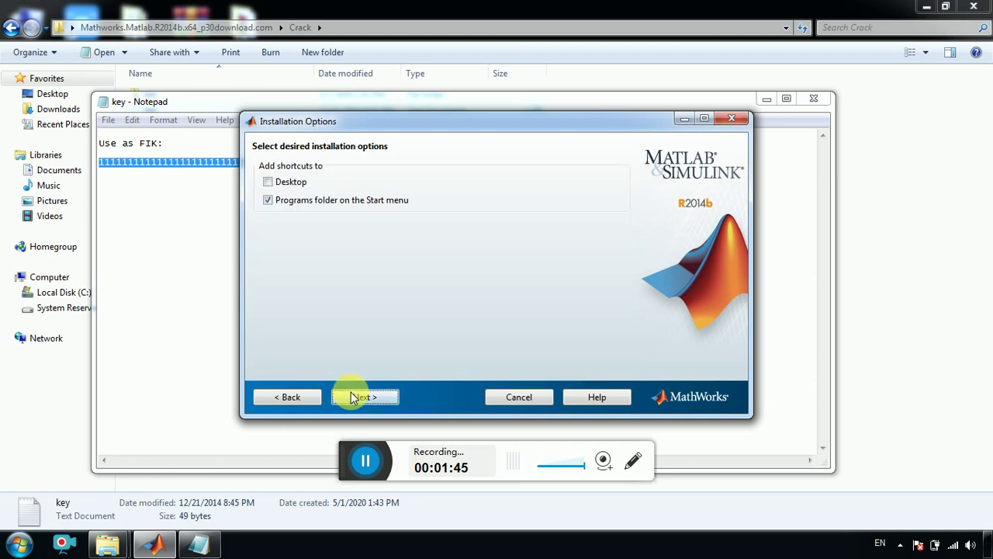
click(292, 182)
click(289, 182)
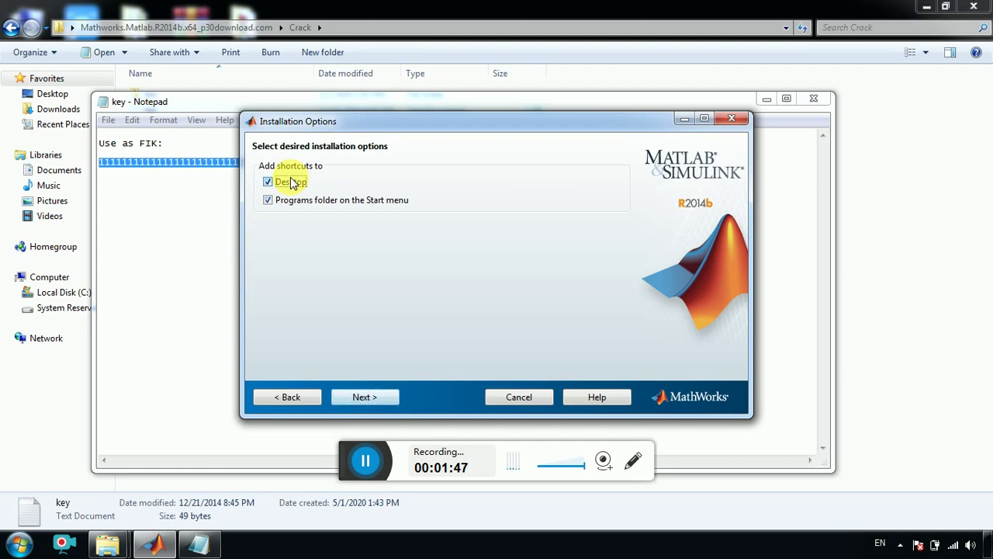
click(372, 397)
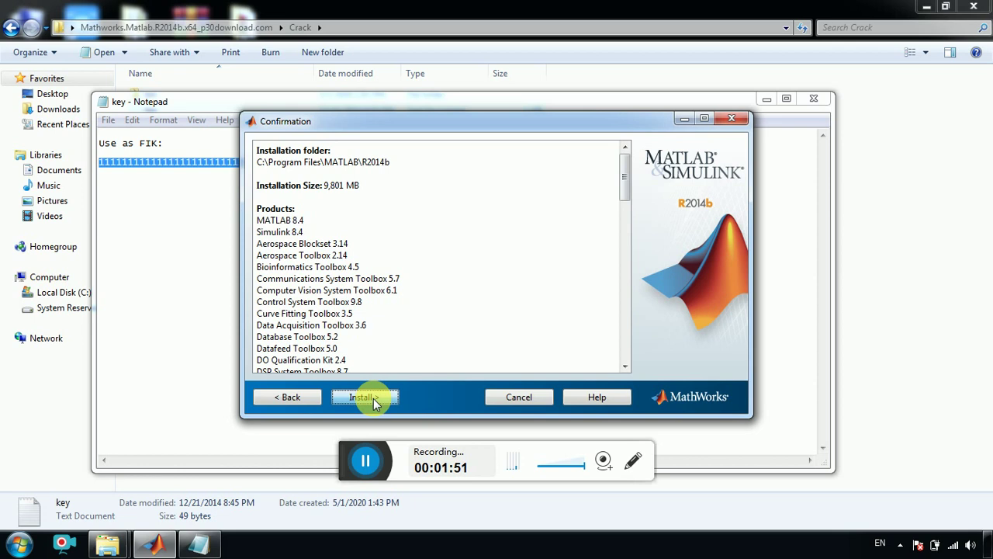
Install MATLAB R2014b, then continue past the configuration notes with Activate MATLAB checked.
click(373, 398)
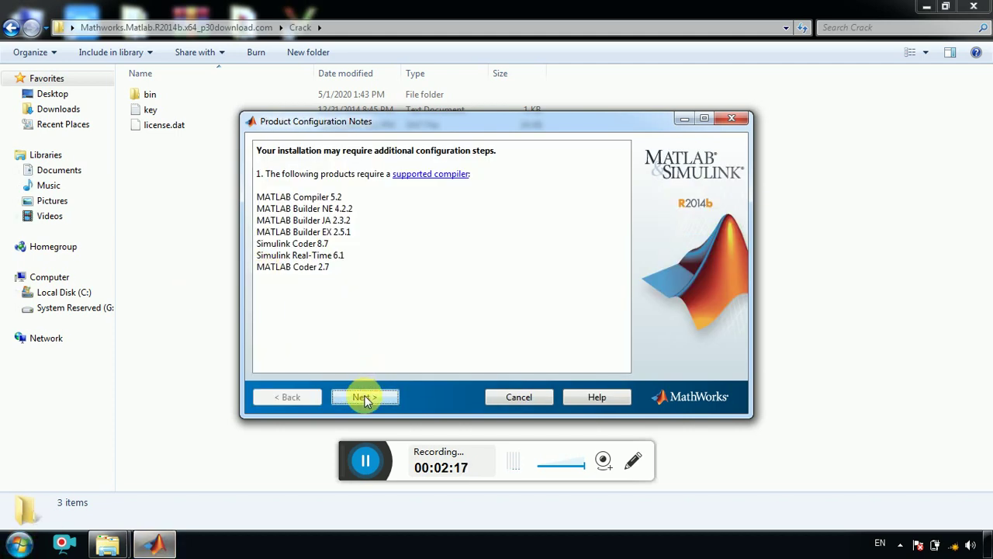
click(364, 397)
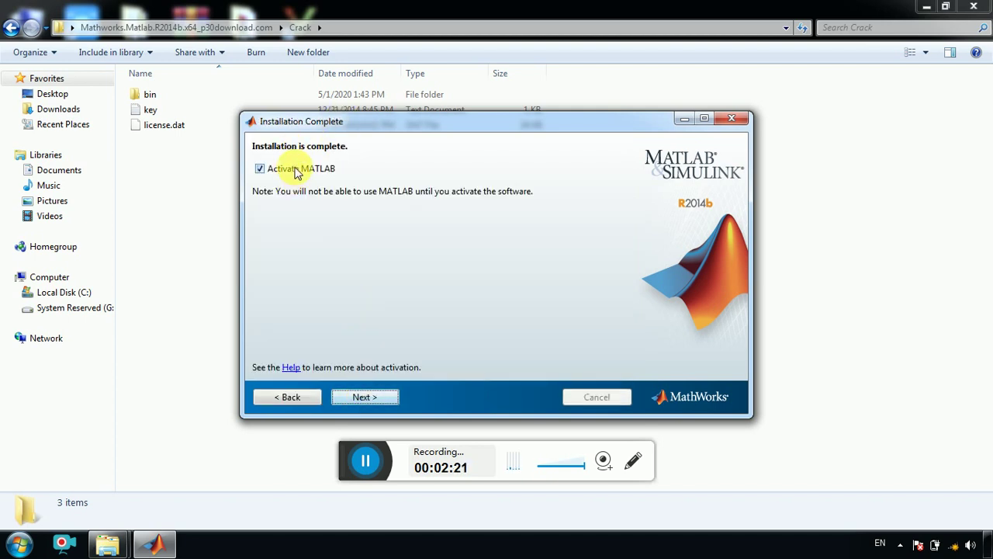
click(378, 400)
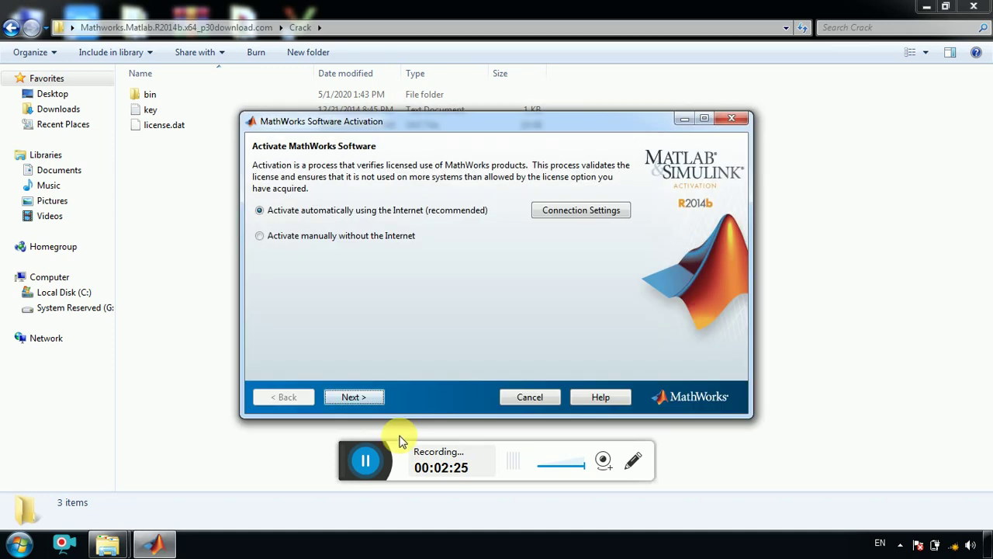
Choose activating manually without the Internet by entering the full path to a license file.
click(339, 238)
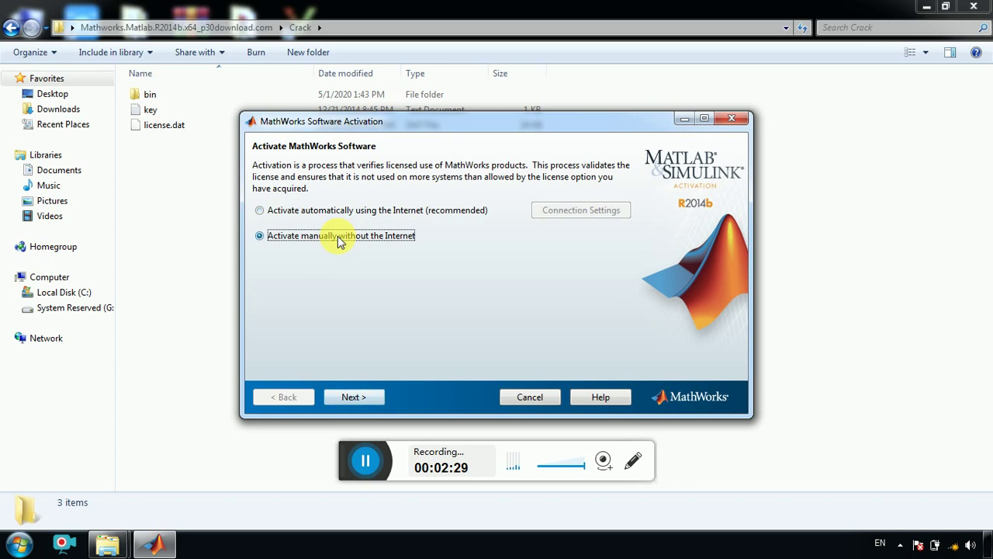
click(353, 398)
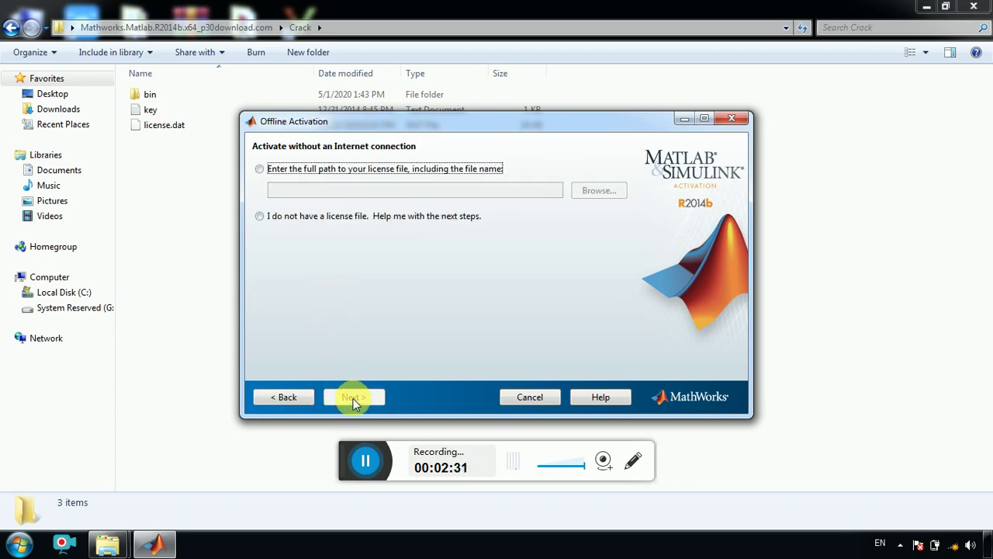
click(291, 176)
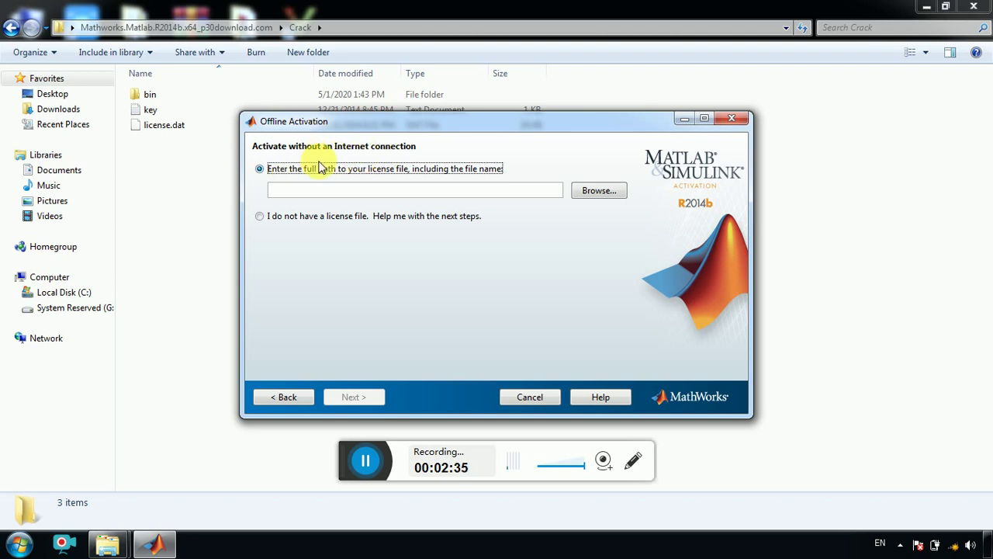
click(156, 216)
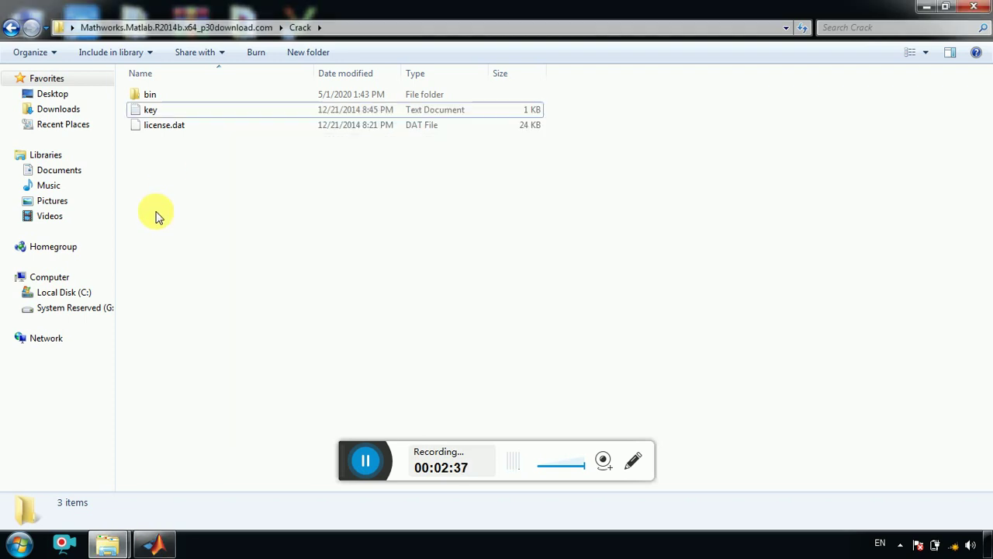
Look through Crack's bin\win64 subfolders, then back in Crack select license.dat.
double_click(176, 96)
double_click(175, 95)
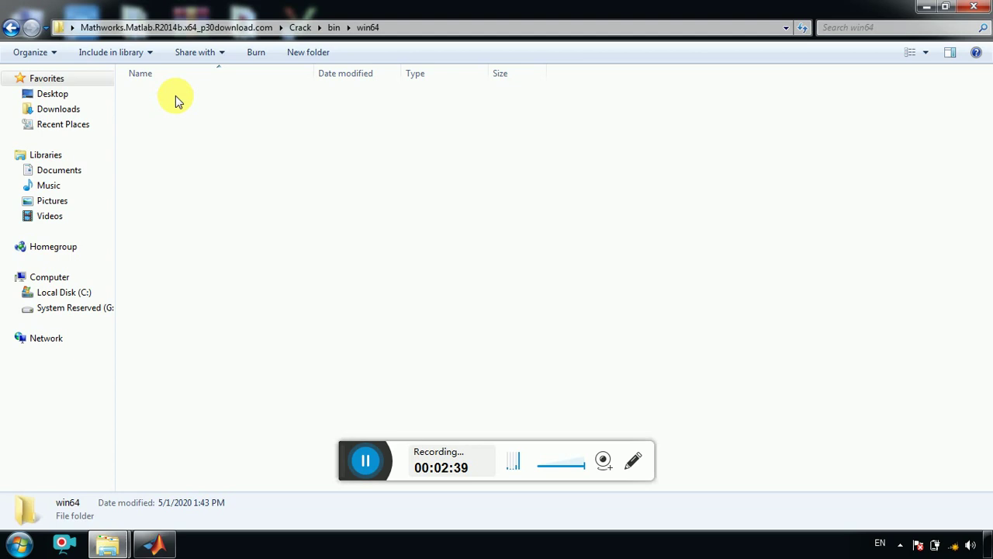
key(BackSpace)
key(BackSpace)
click(164, 125)
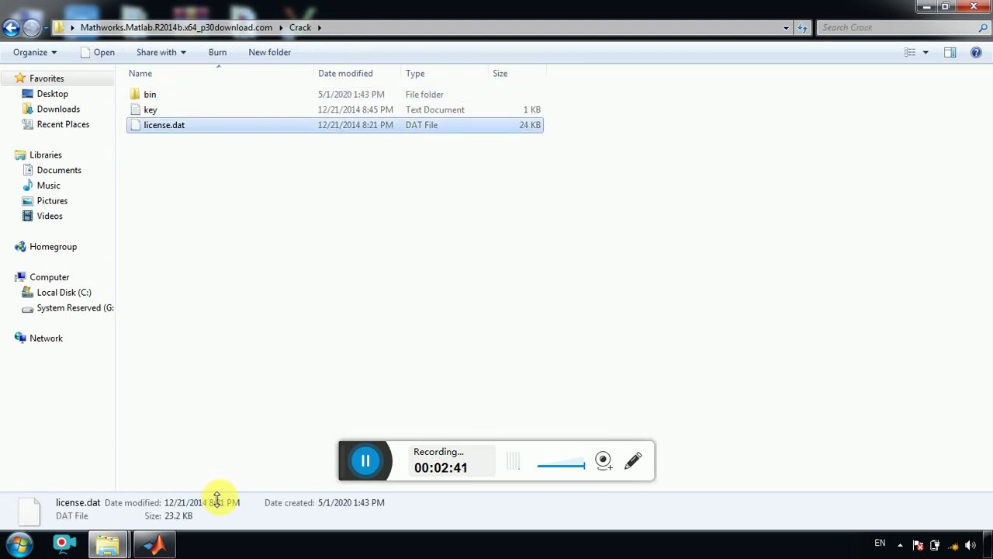
click(165, 541)
Re-navigate from the Mathworks download folder into Crack and select license.dat again.
click(188, 355)
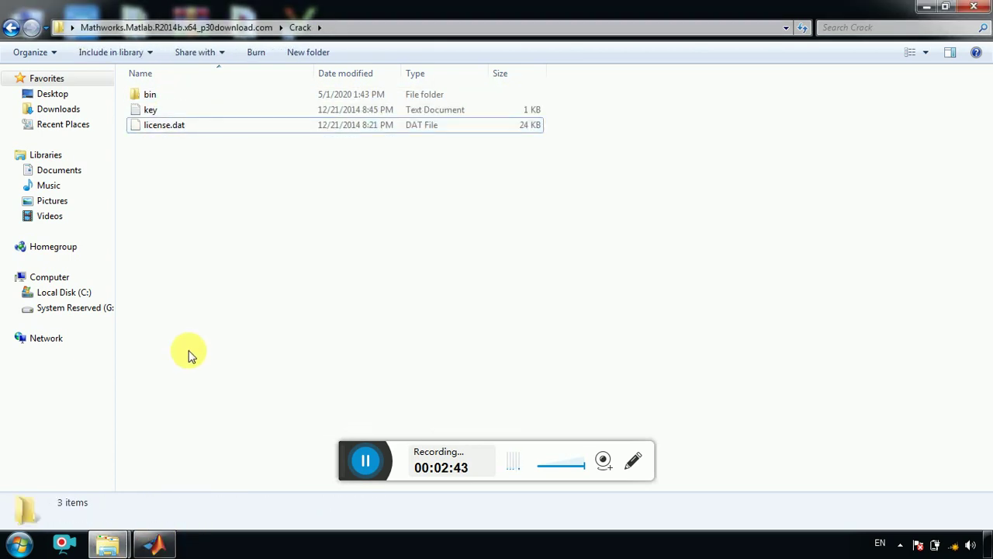
key(BackSpace)
key(BackSpace)
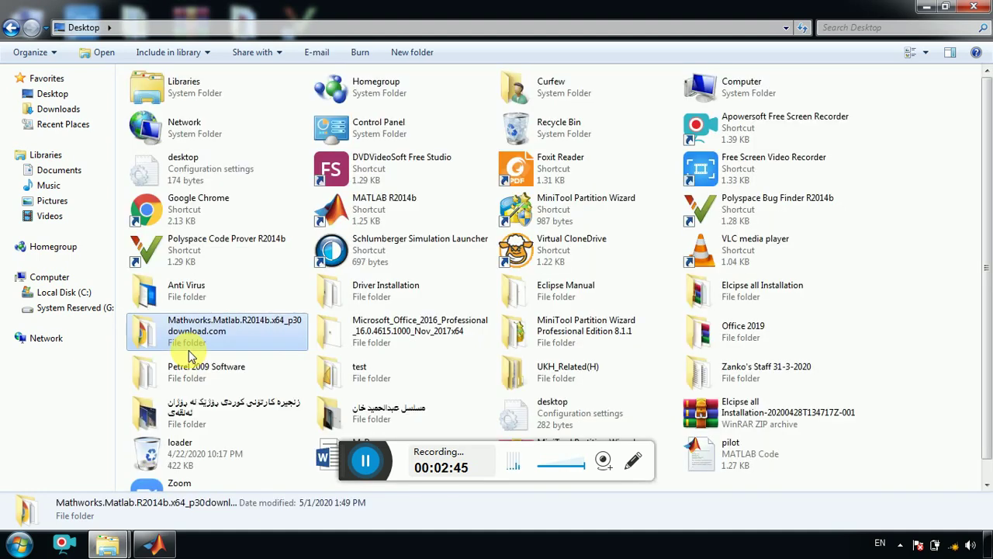
key(Return)
key(c)
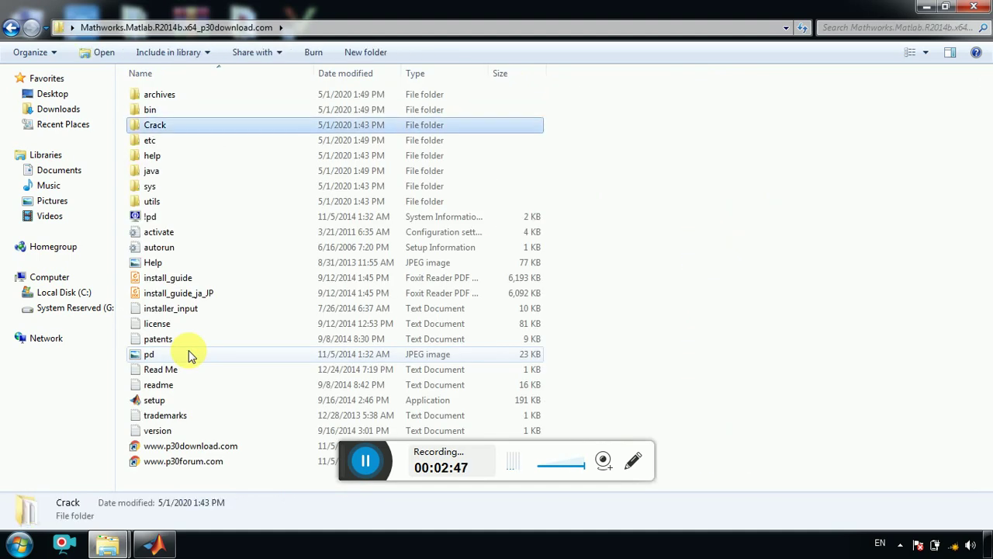
key(Return)
key(k)
key(Down)
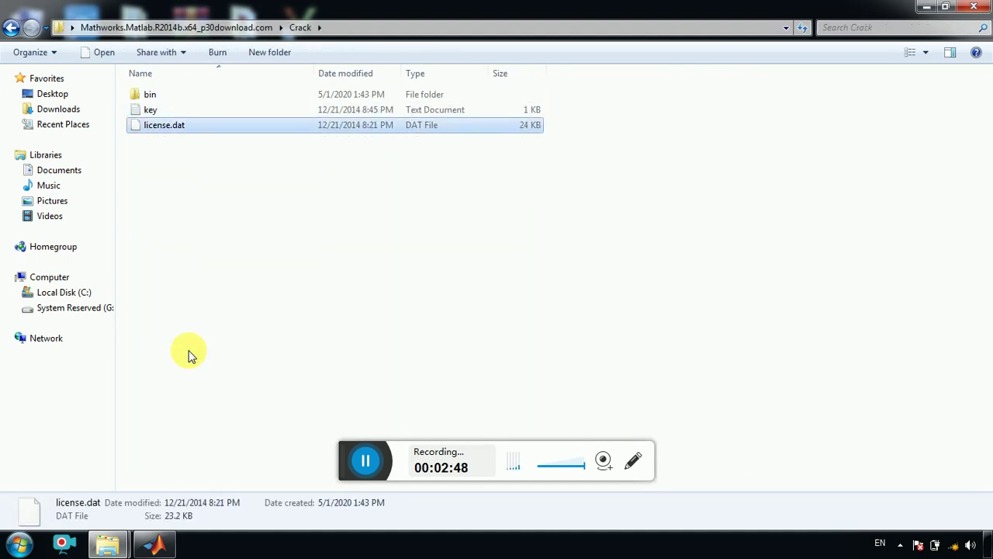
click(154, 545)
Pick Desktop\Mathworks.Matlab.R2014b\Crack\license.dat as the license file, complete activation, and finish.
click(591, 190)
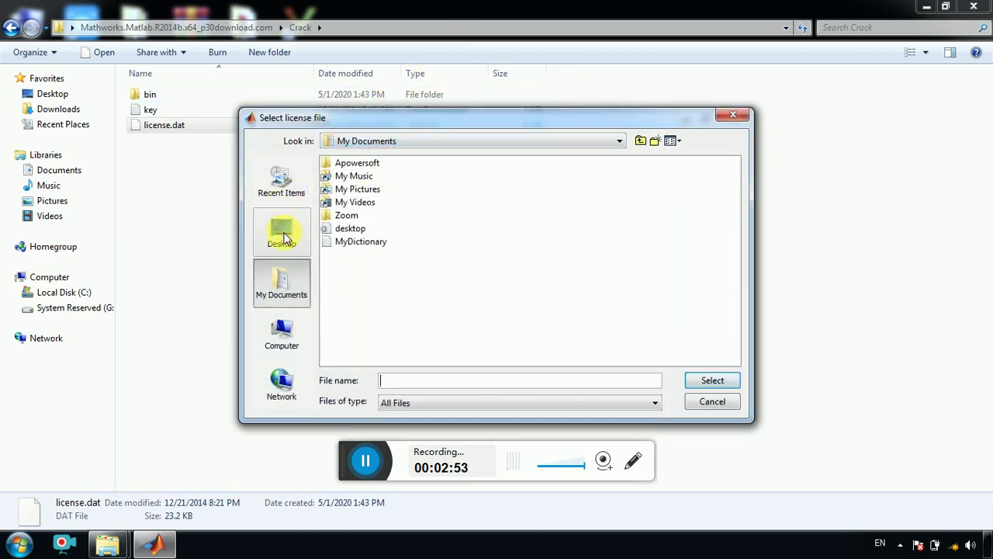
click(281, 230)
click(368, 242)
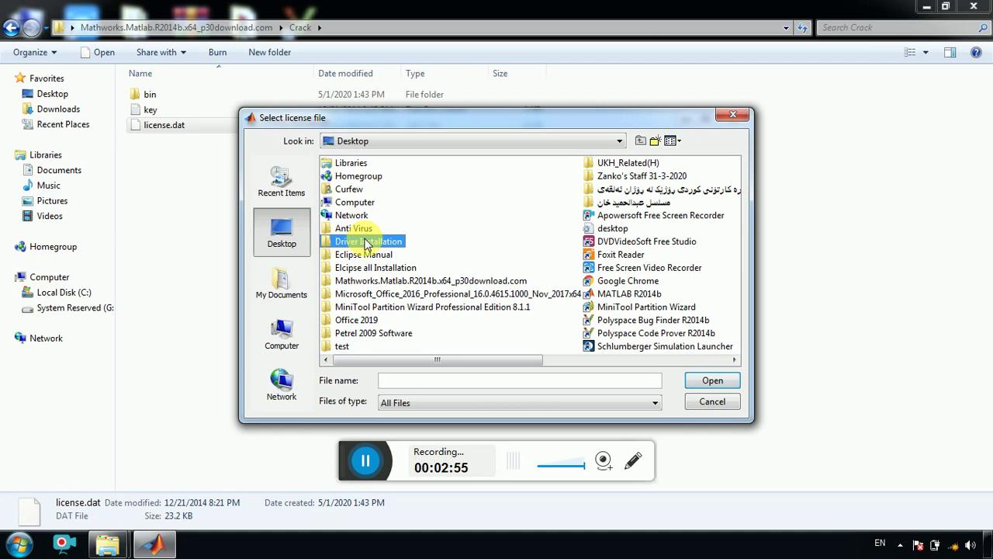
double_click(372, 281)
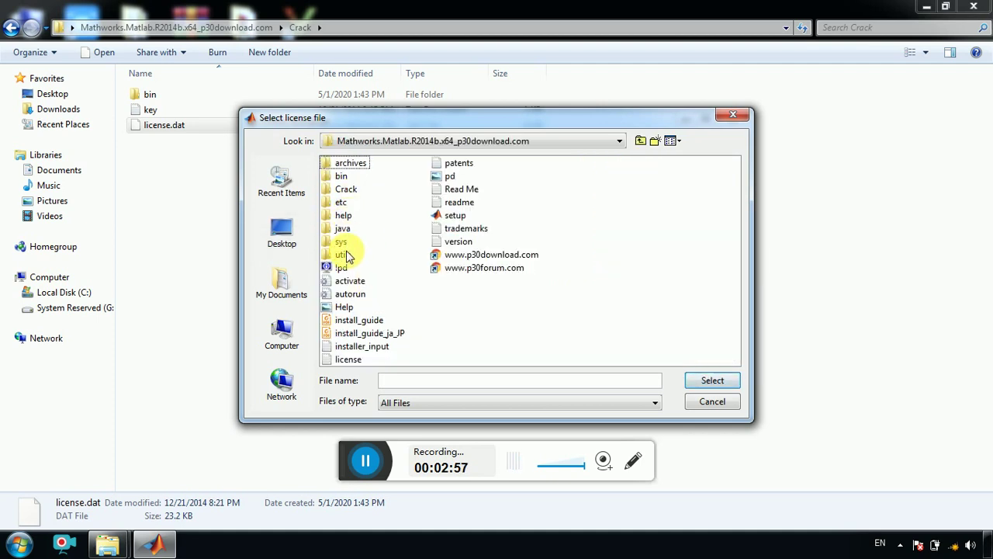
double_click(345, 190)
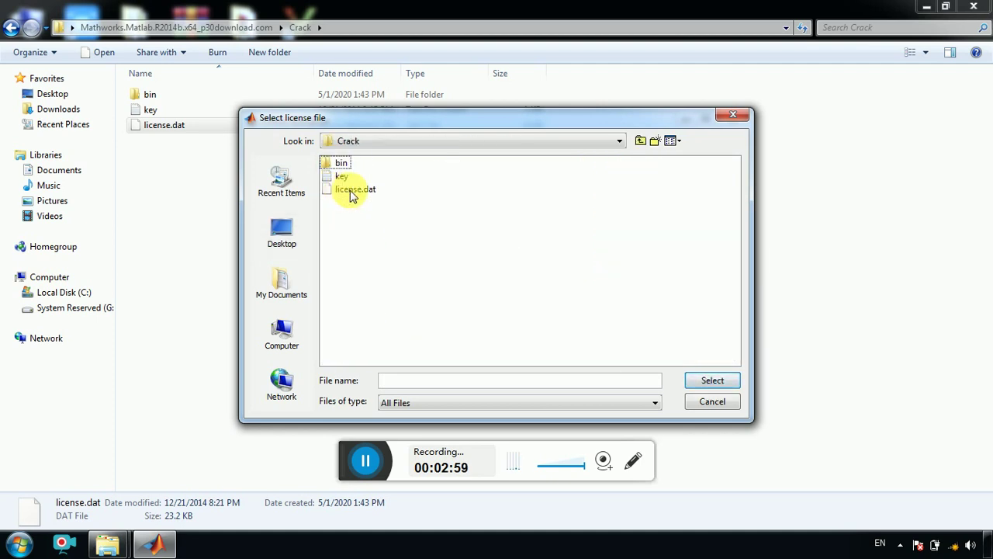
double_click(349, 192)
click(357, 400)
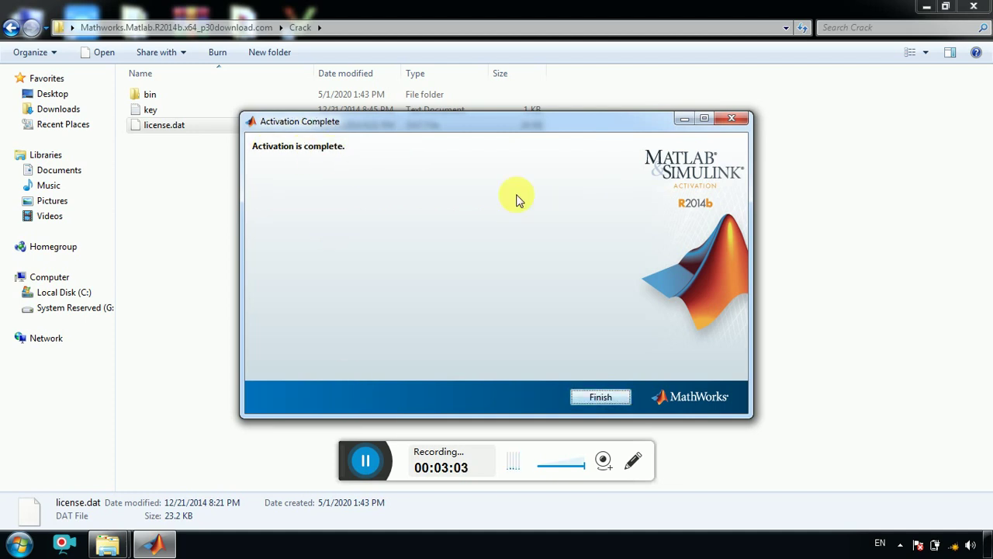
click(603, 410)
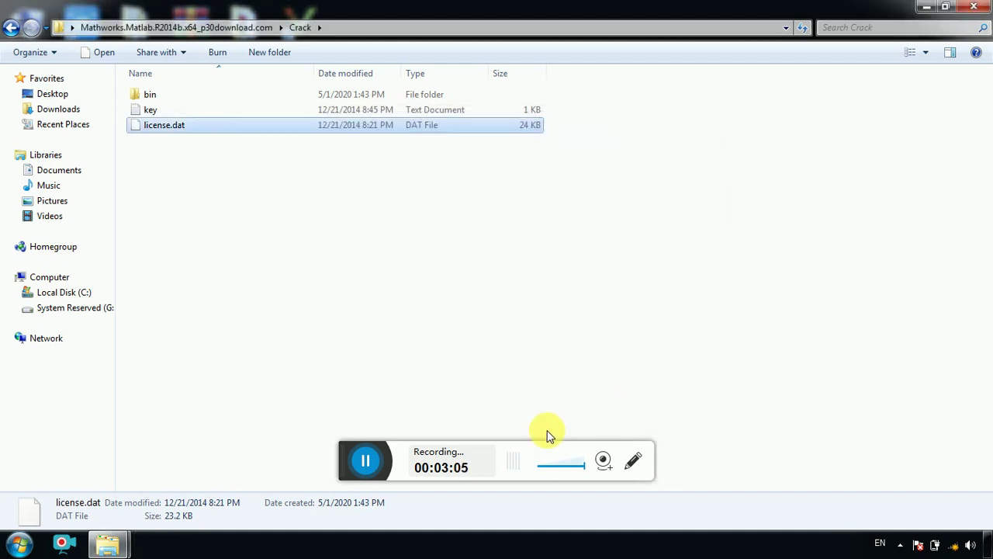
Go into the Crack folder of the MATLAB download and select its bin folder.
key(BackSpace)
double_click(159, 125)
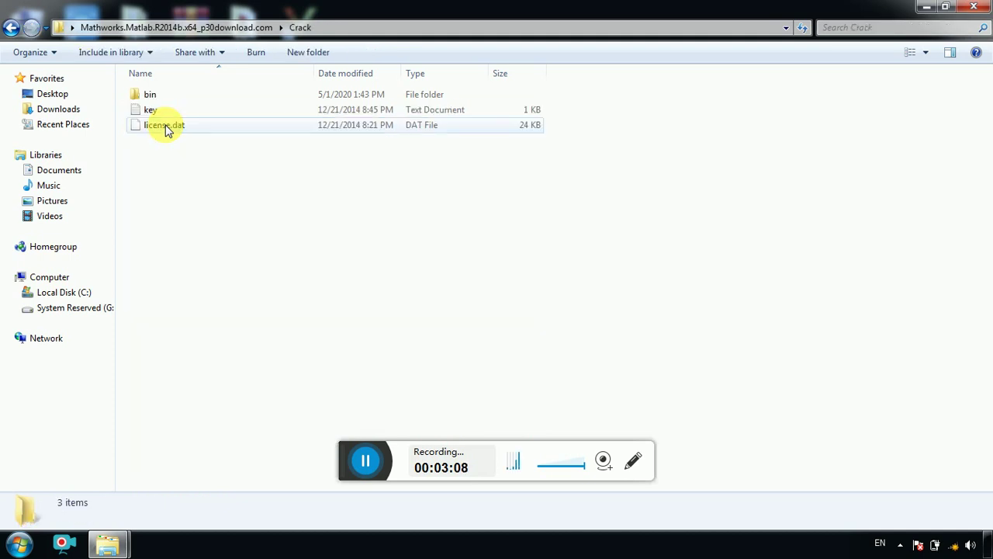
key(BackSpace)
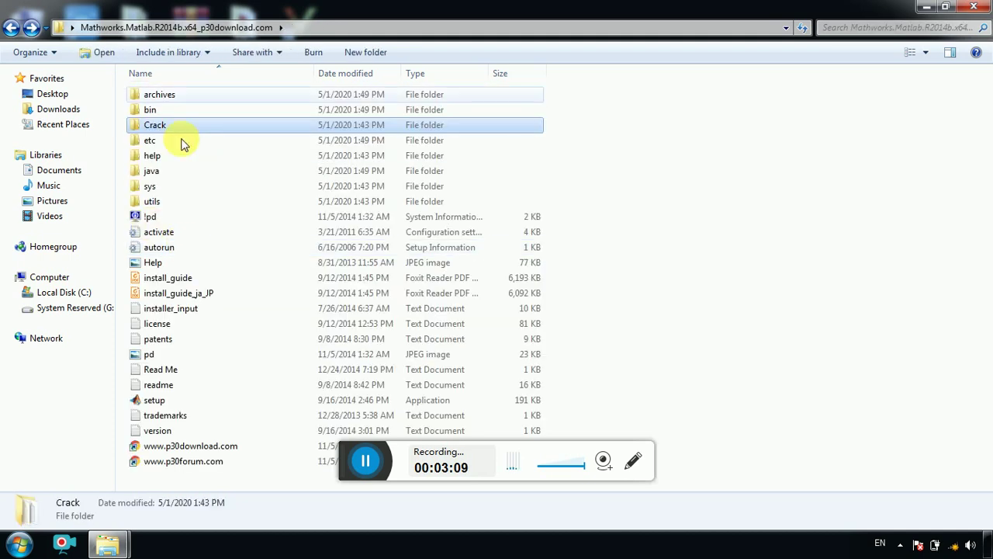
double_click(163, 127)
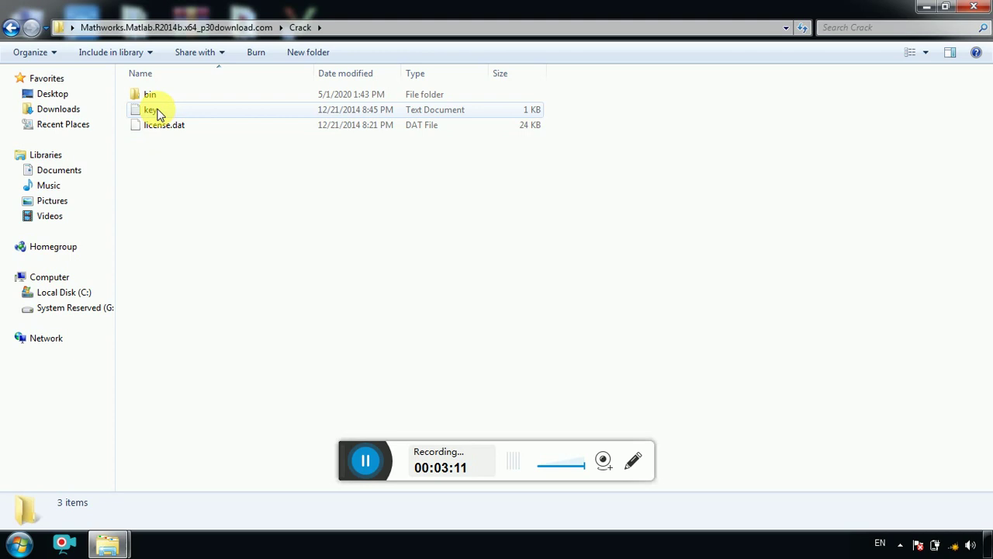
click(154, 95)
click(158, 96)
click(174, 97)
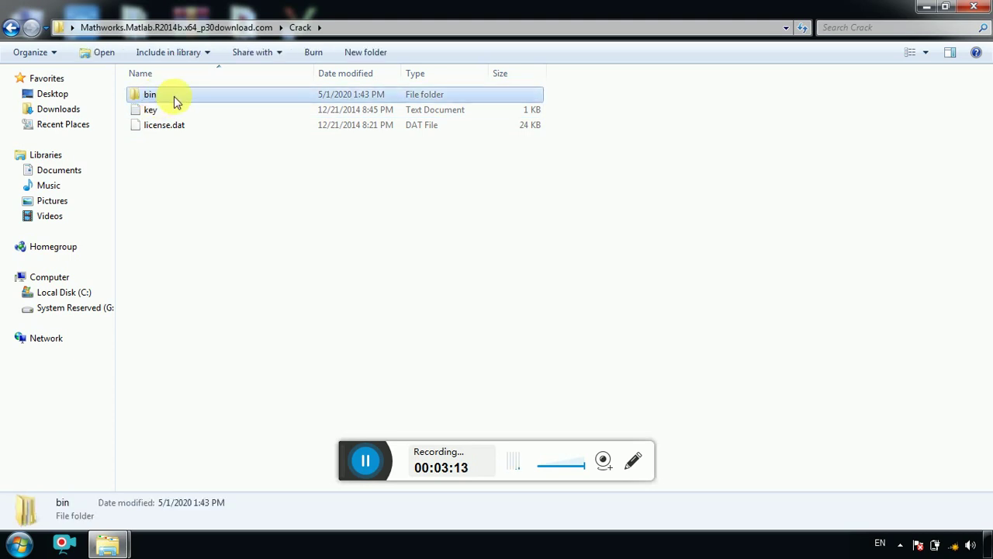
Copy compiler.dll, libmwservices.dll, mcc and pst.dll from bin\win64.
double_click(205, 90)
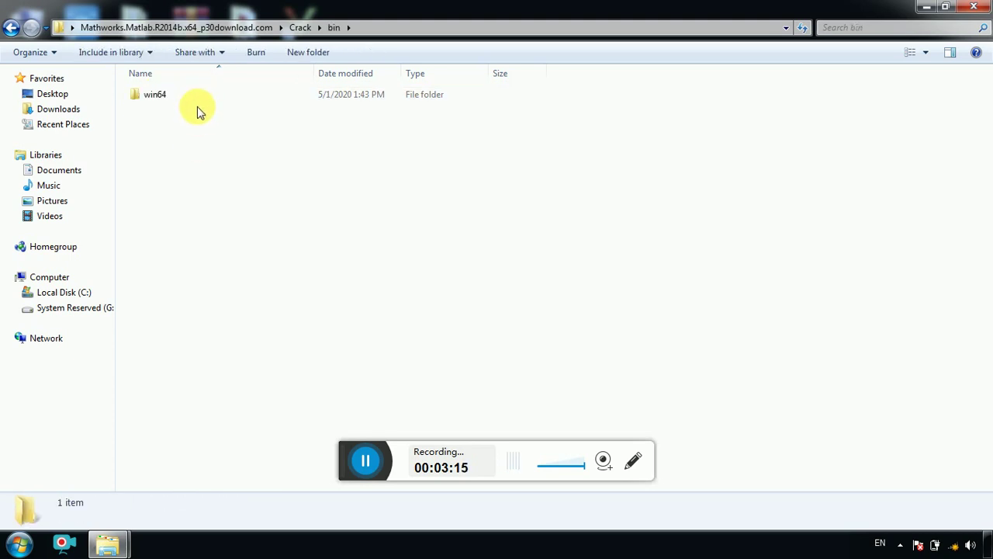
double_click(188, 97)
drag(177, 233, 187, 23)
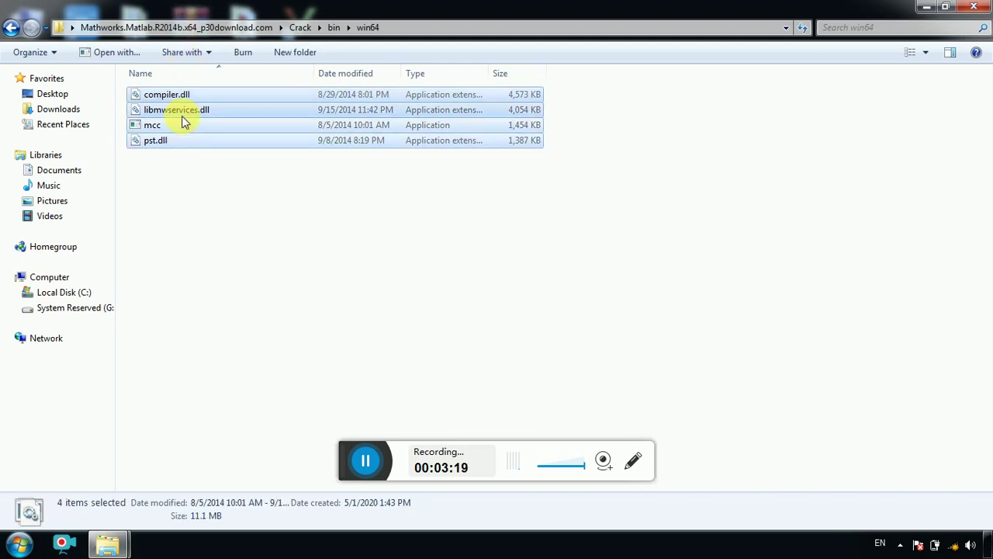
right_click(184, 120)
click(218, 250)
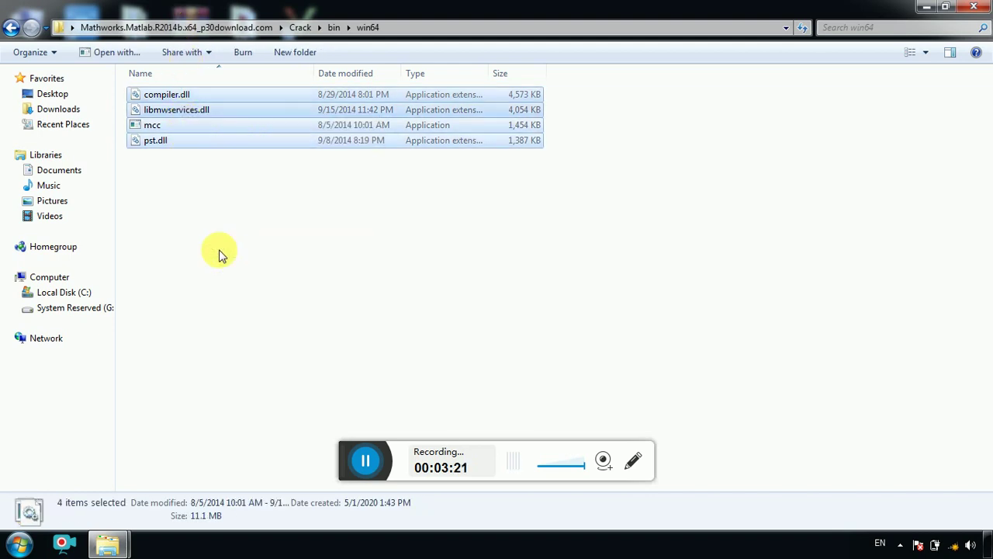
Look through Program Files (x86) on Local Disk (C:), then return to the C: root.
click(86, 296)
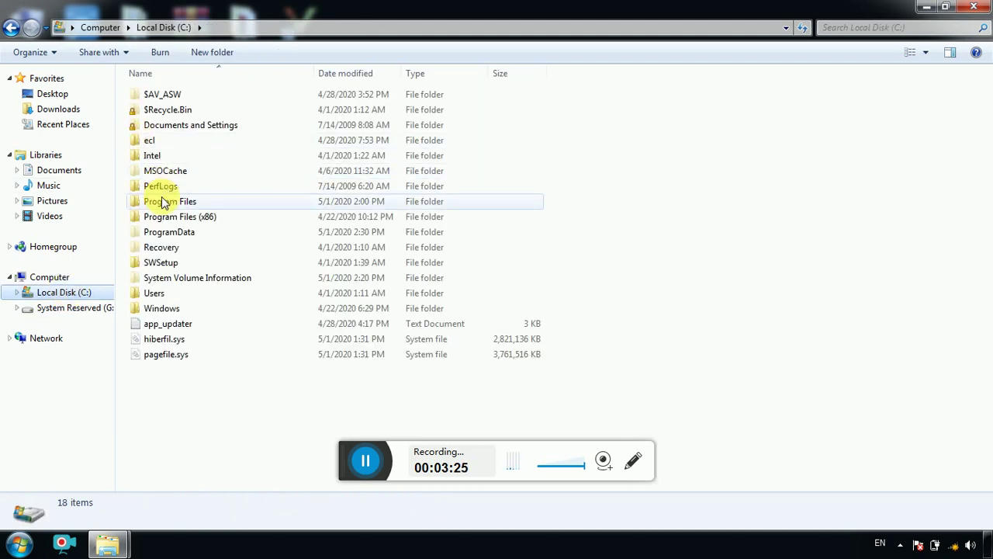
double_click(174, 219)
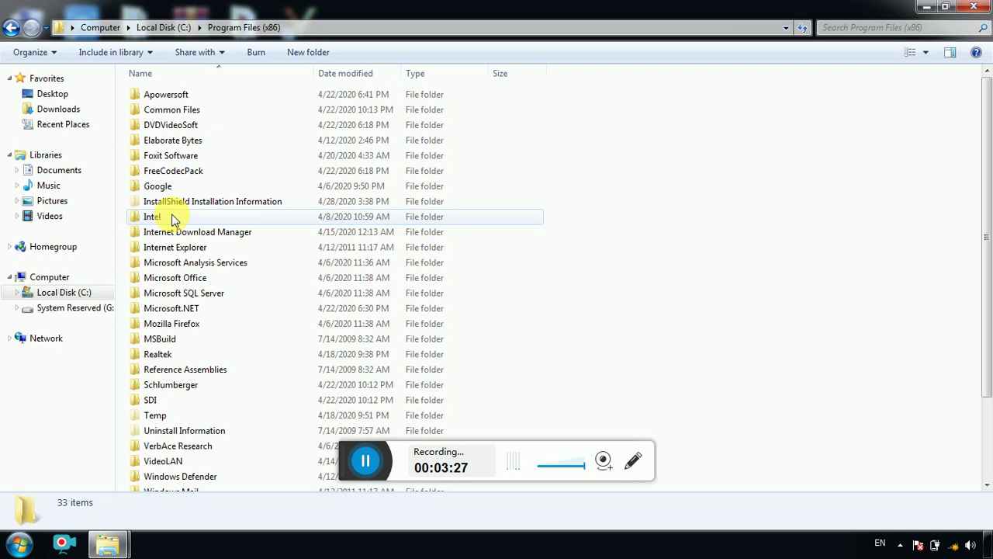
click(173, 219)
key(m)
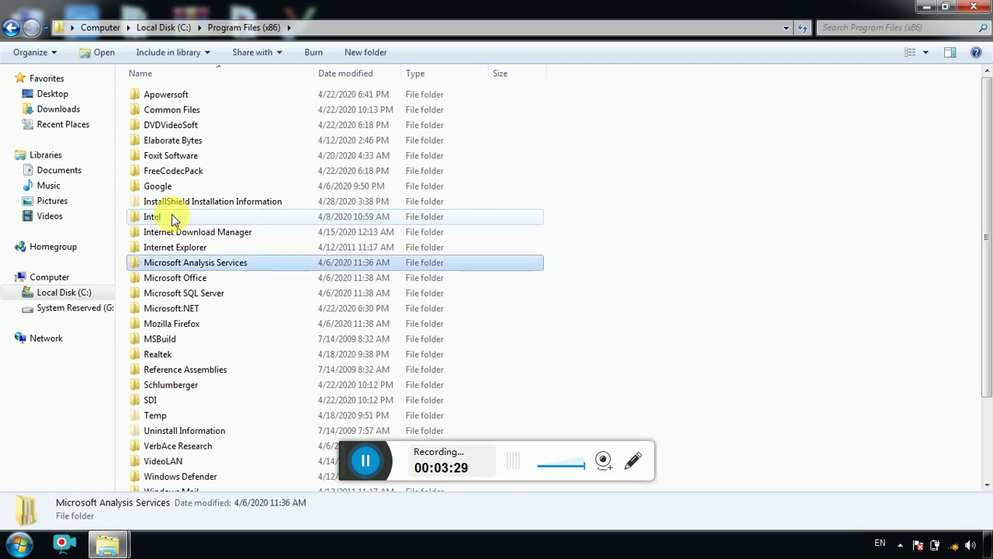
key(Down)
key(Down)
key(Down)
key(Down)
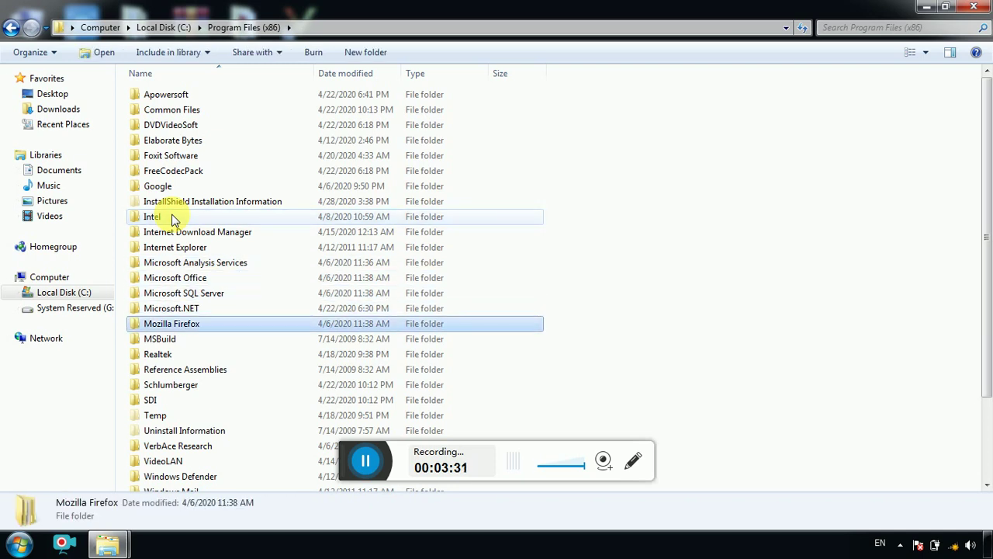
key(Down)
key(m)
key(BackSpace)
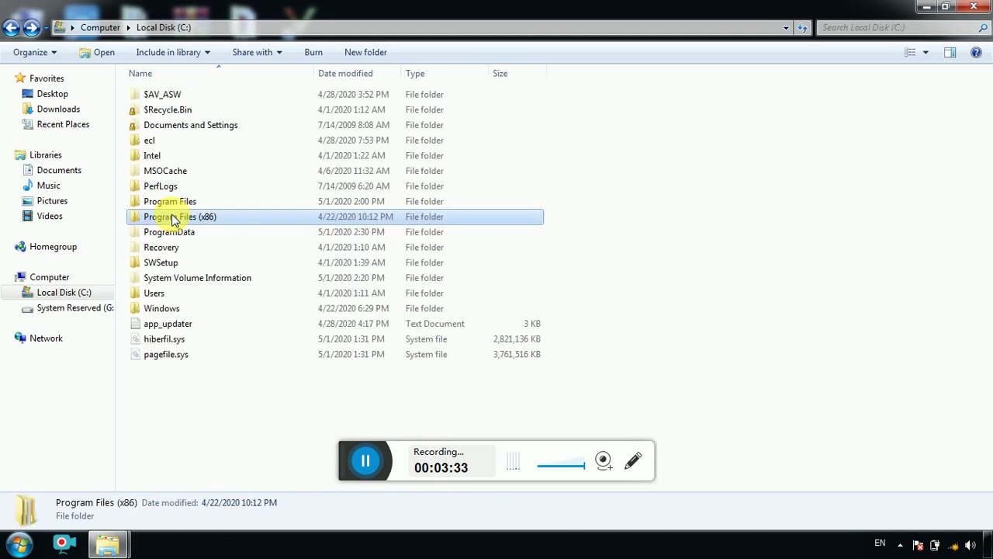
key(Up)
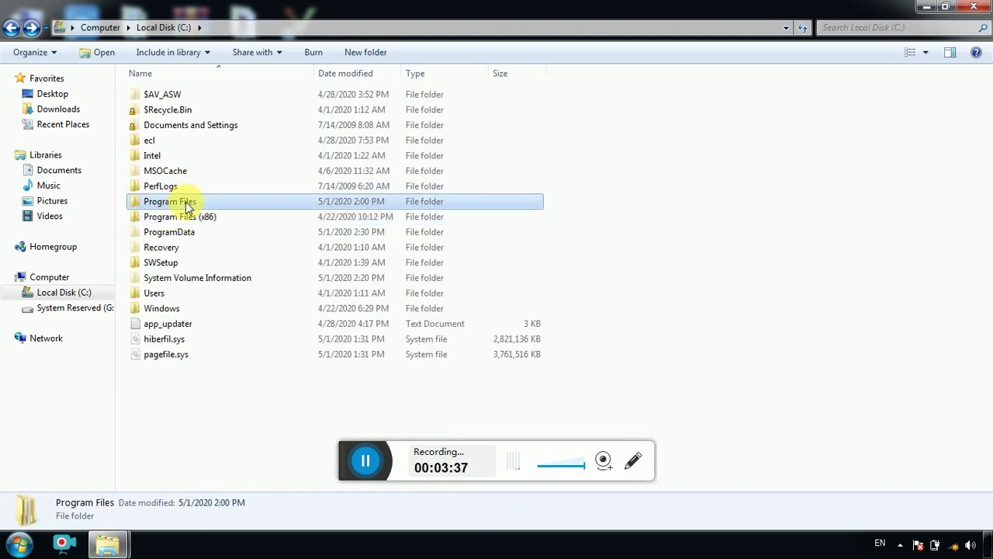
Open C:\Program Files\MATLAB\R2014b\bin.
double_click(185, 202)
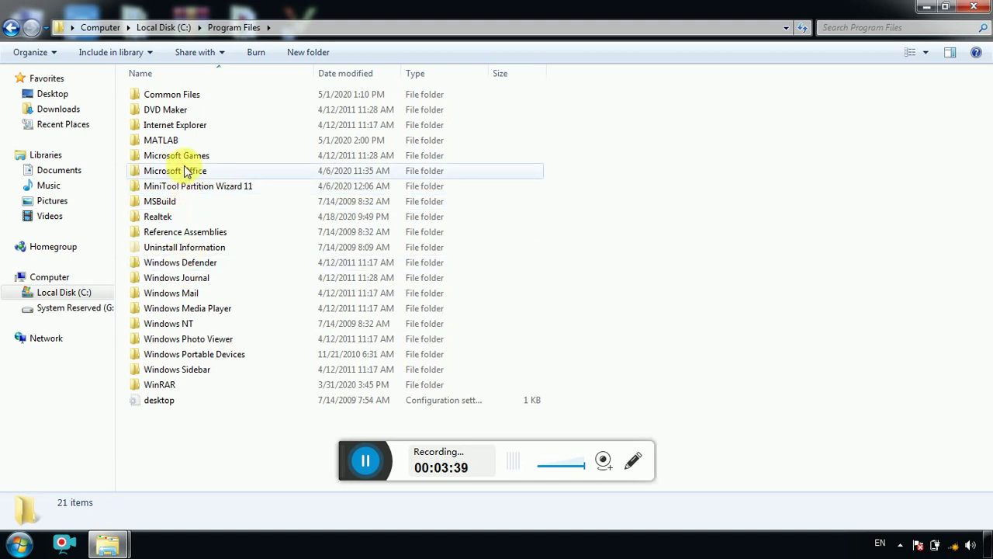
click(184, 247)
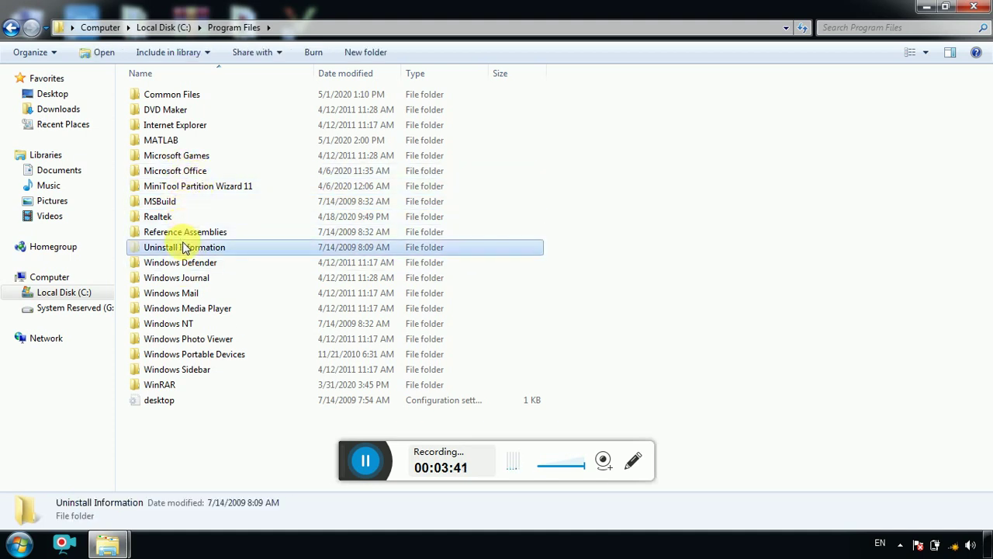
double_click(177, 139)
click(162, 99)
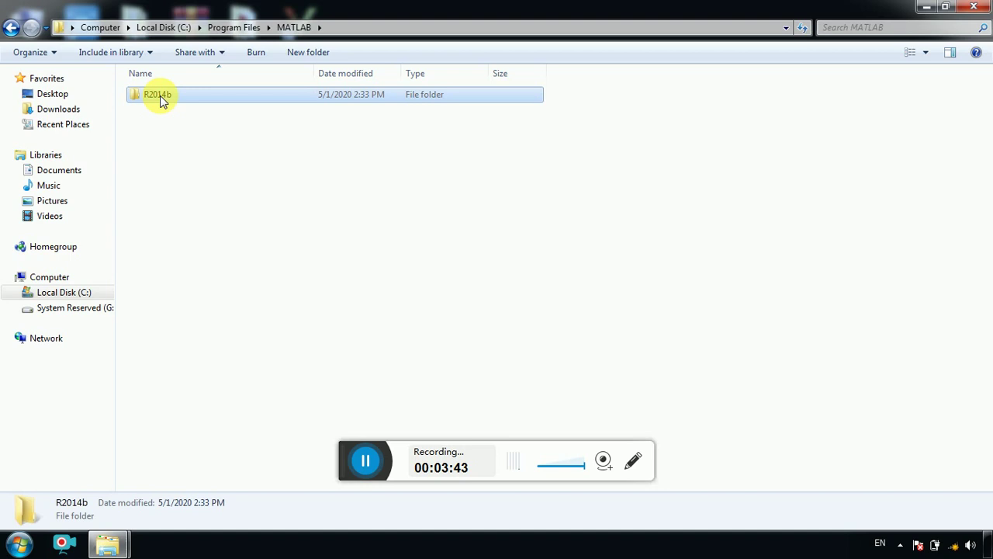
double_click(161, 98)
double_click(161, 108)
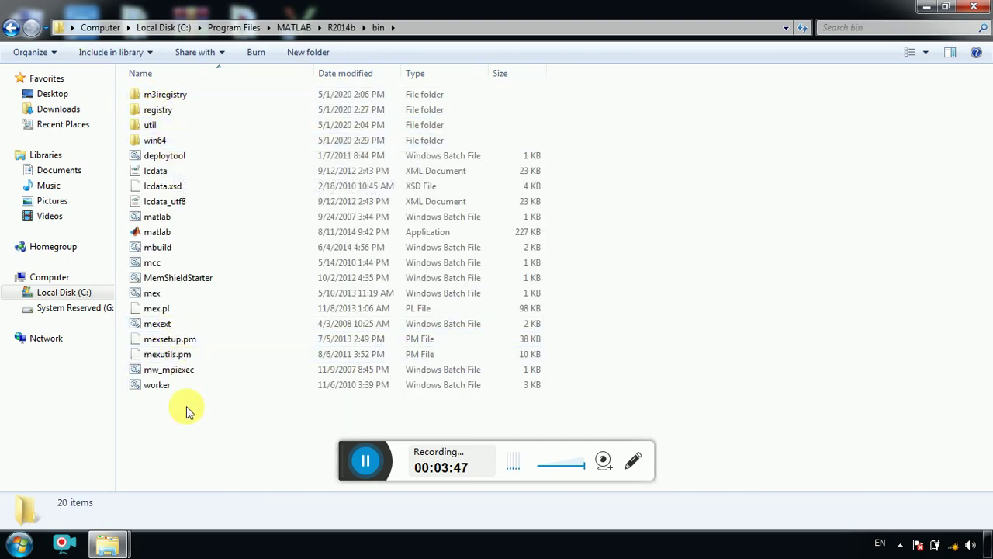
Paste the four replacement files into bin and bin\win64, replacing conflicting DLLs including pst.dll, then close Explorer.
key(ctrl+v)
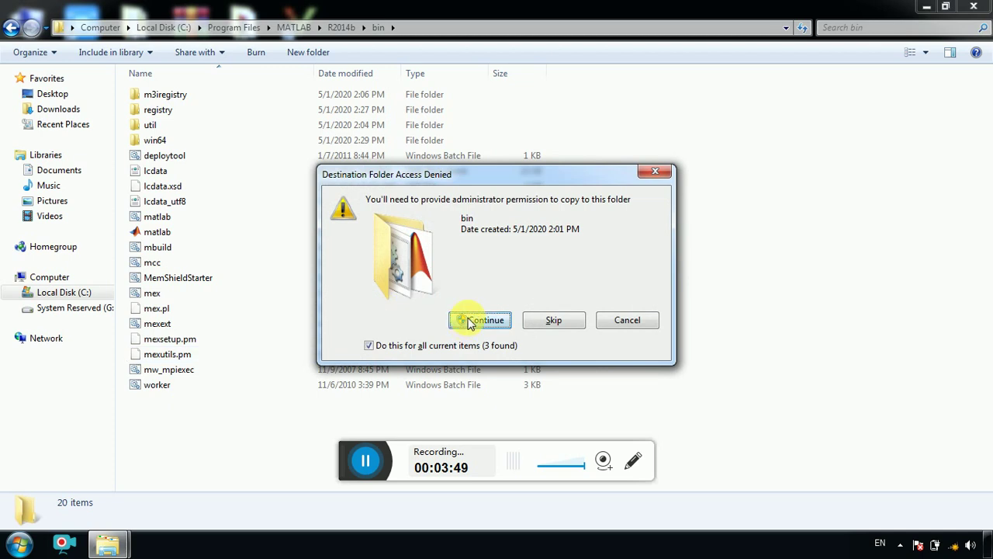
click(469, 321)
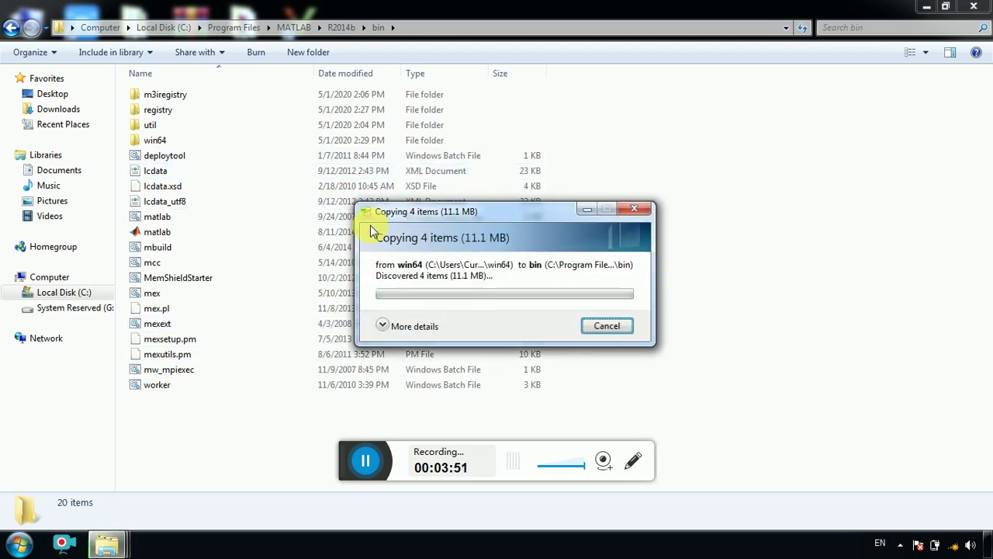
double_click(151, 140)
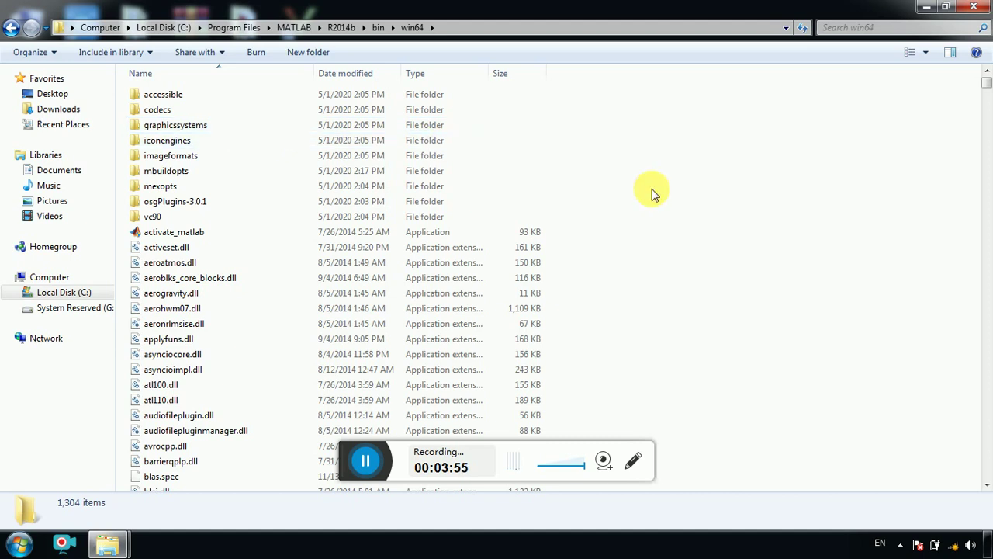
key(ctrl+v)
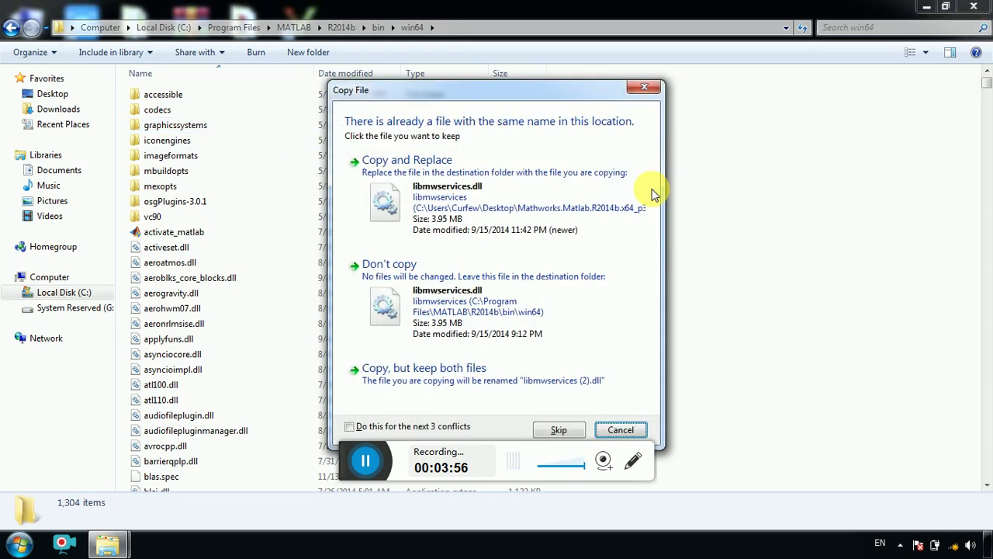
click(448, 216)
click(447, 215)
click(445, 214)
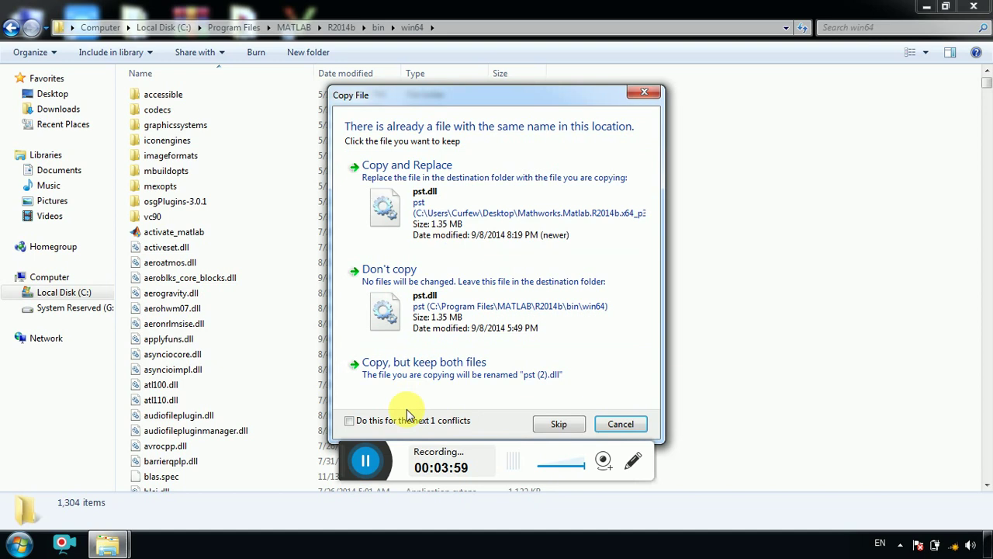
click(466, 168)
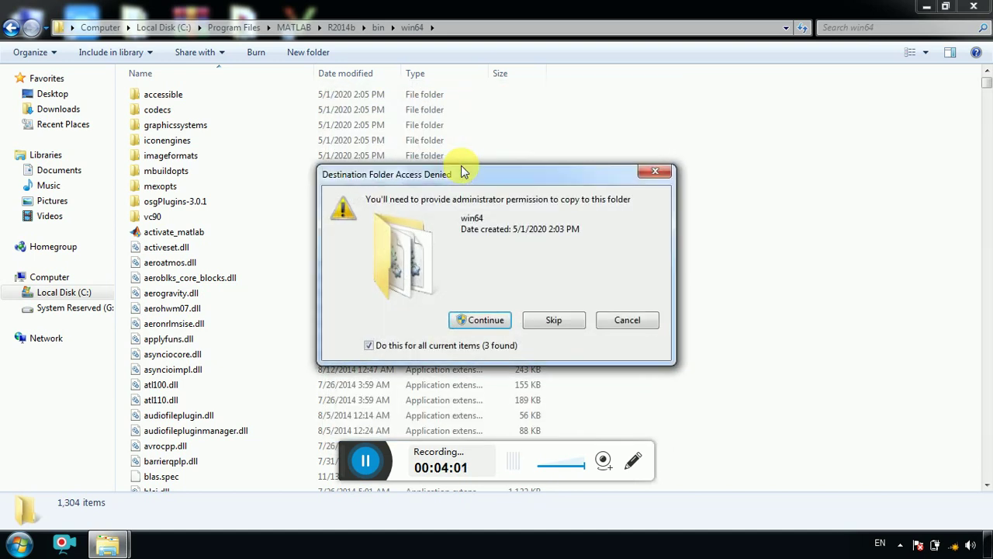
click(464, 318)
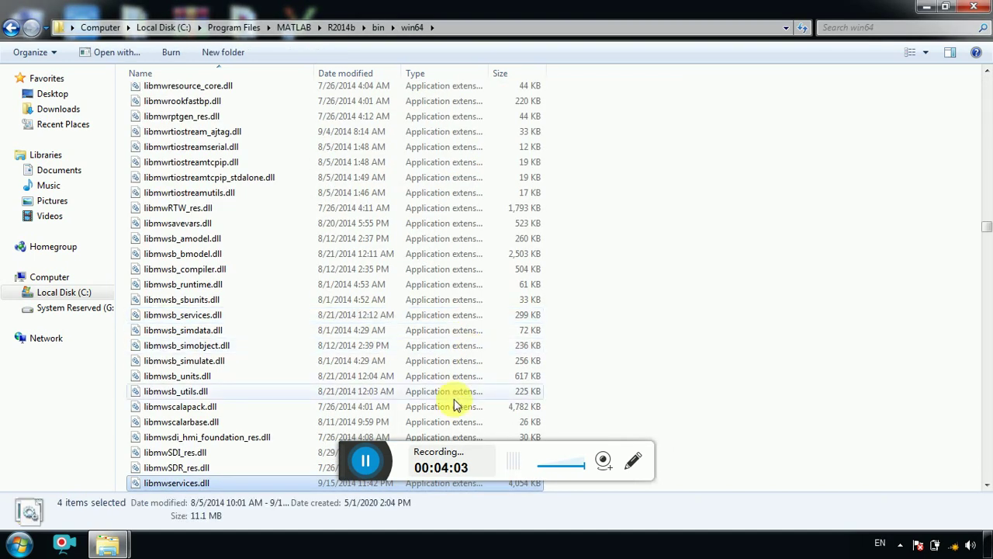
key(alt+Left)
key(alt+F4)
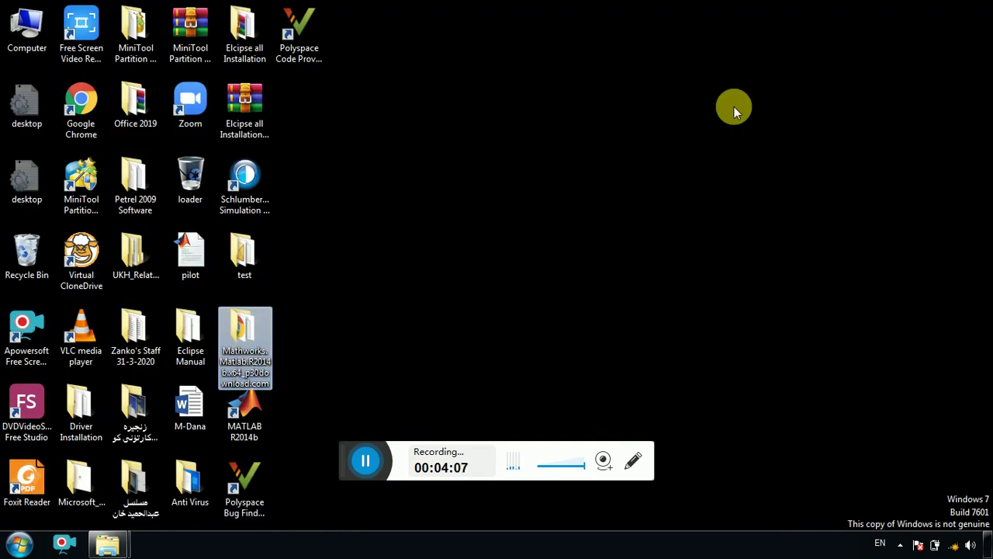
click(488, 255)
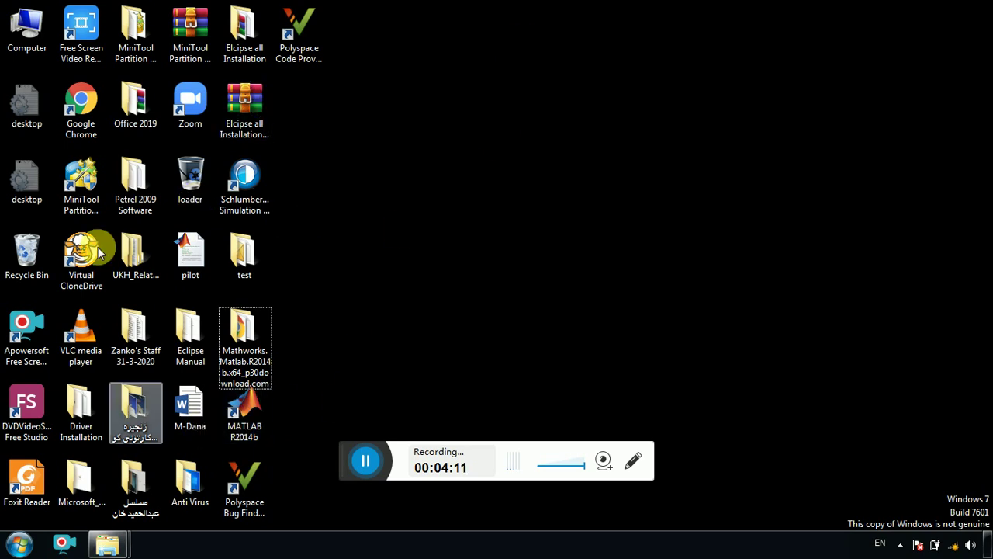
click(249, 418)
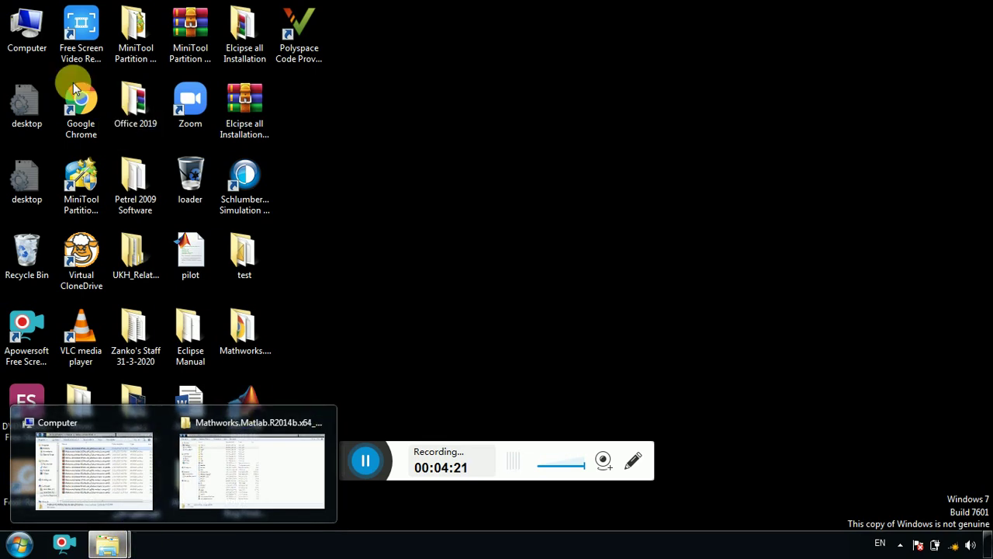
Browse from Computer through Local Disk (C:) and Program Files into the MATLAB folder.
double_click(26, 24)
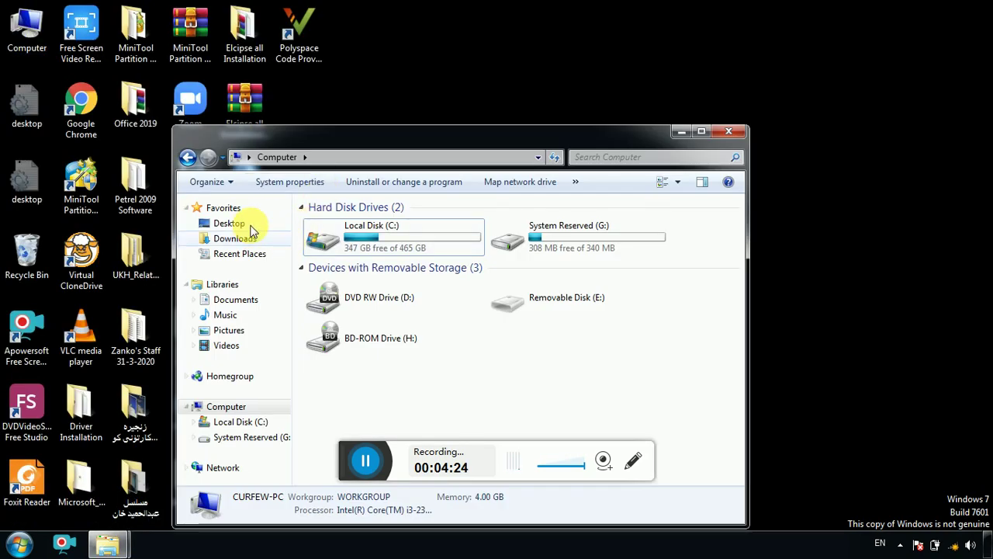
click(358, 237)
double_click(359, 237)
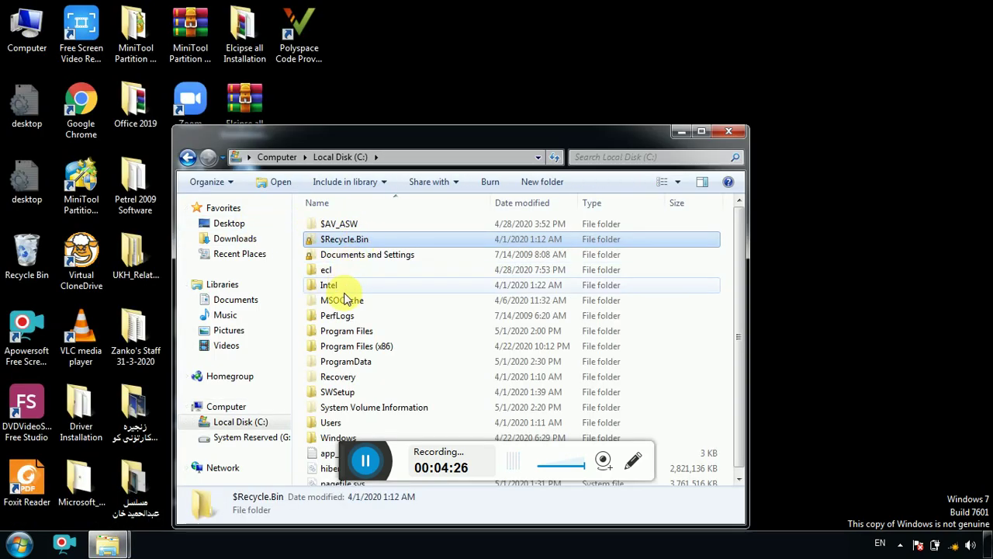
double_click(346, 331)
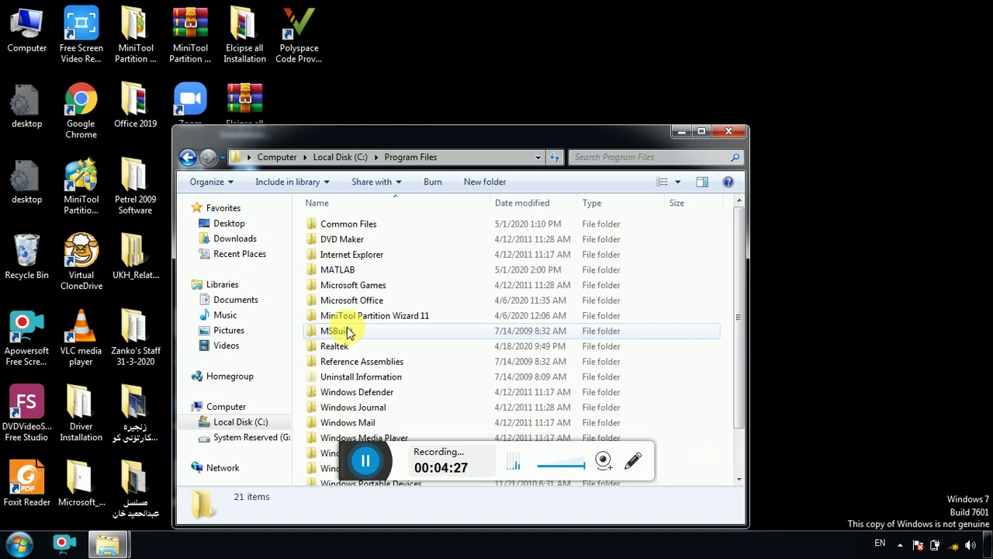
click(342, 270)
click(341, 270)
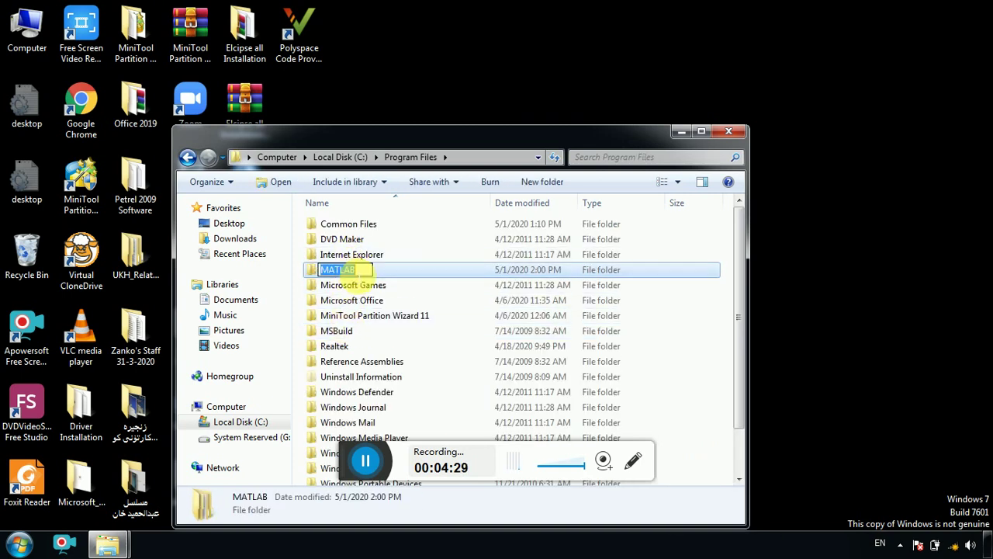
double_click(383, 272)
Open R2014b\bin in a maximized window and launch the matlab application.
drag(423, 146, 408, 104)
double_click(346, 193)
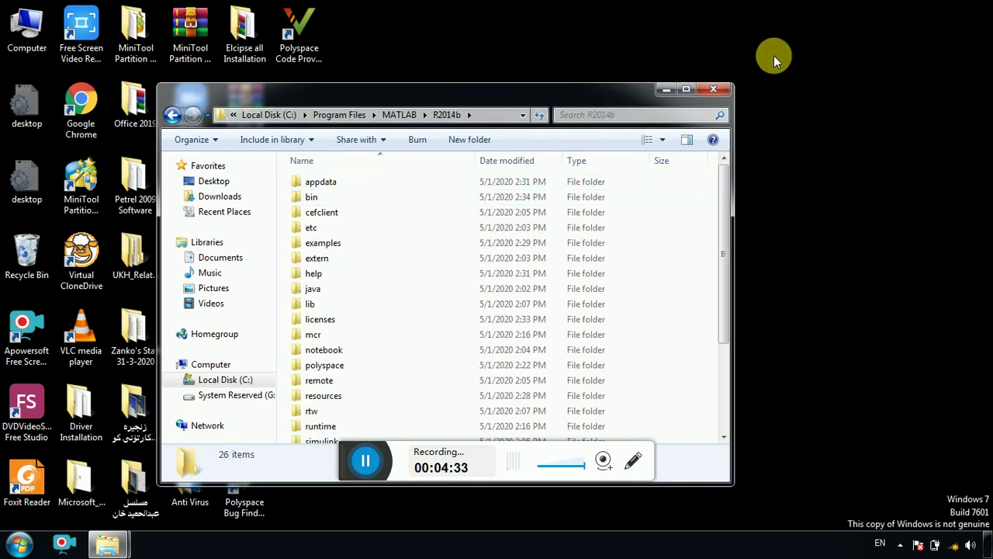
click(686, 87)
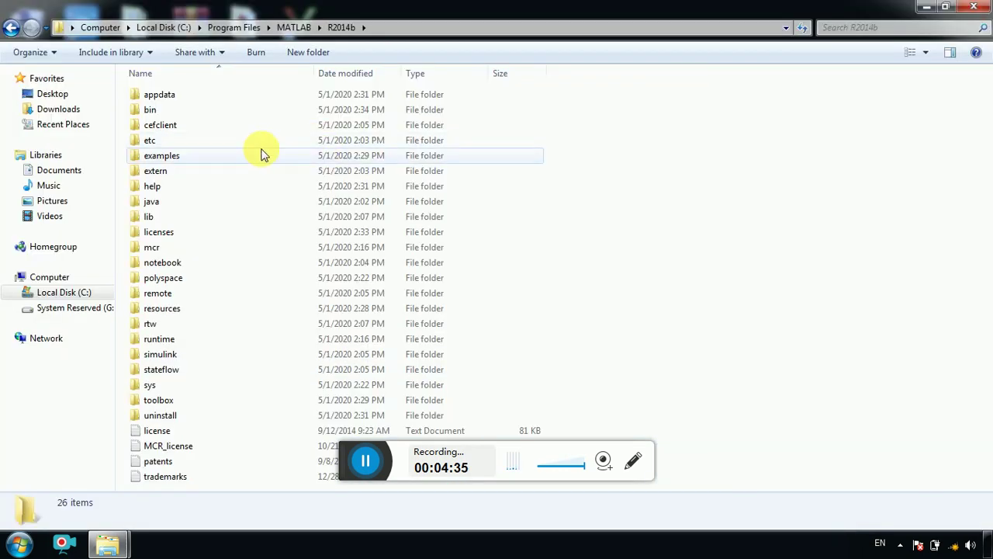
click(247, 109)
double_click(247, 109)
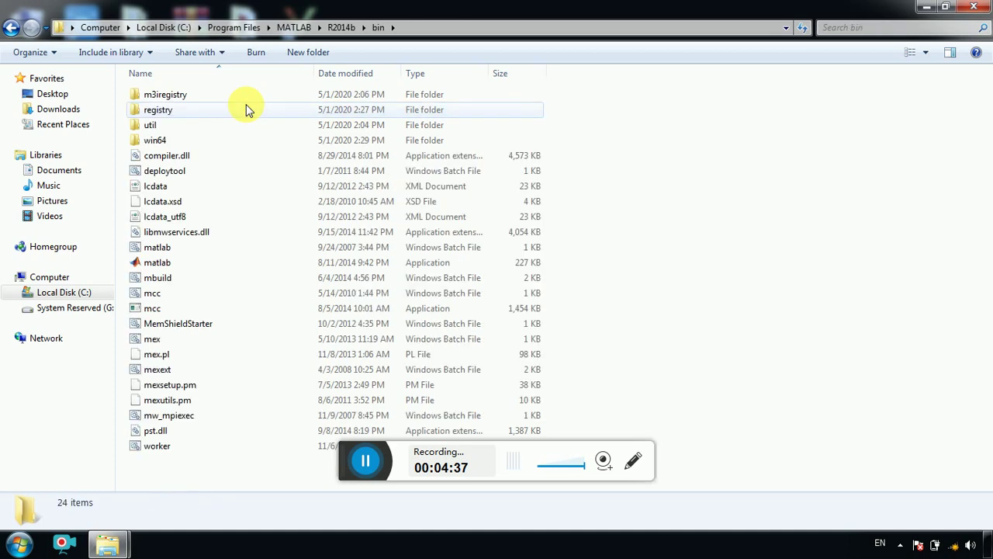
double_click(185, 265)
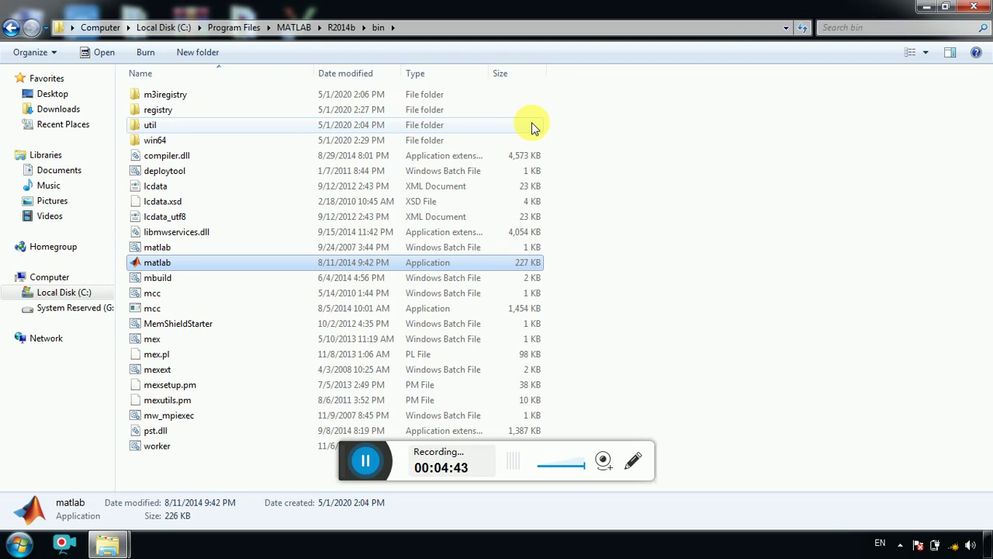
Bring back the Mathworks Explorer window, then maximize the MATLAB R2014b window.
click(930, 7)
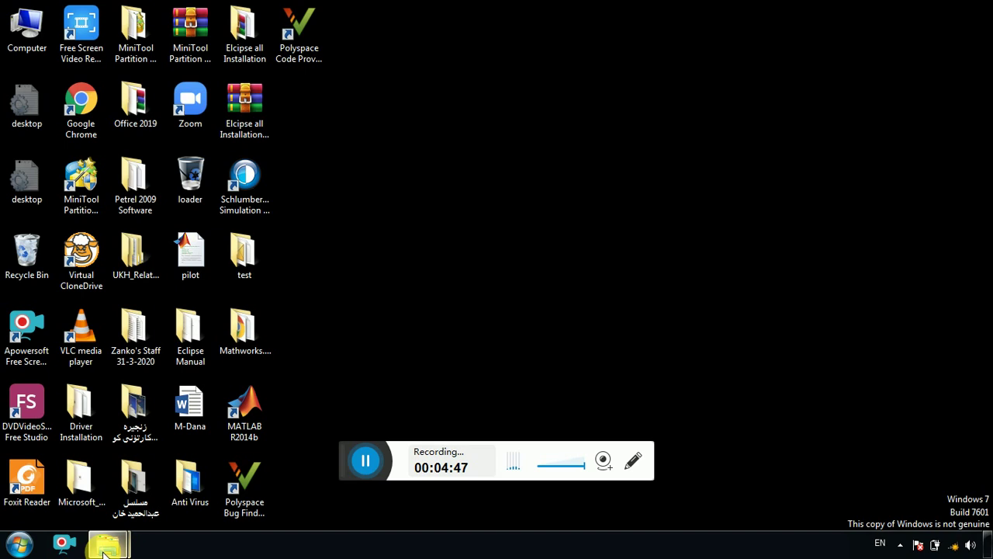
mouse_move(105, 547)
click(207, 496)
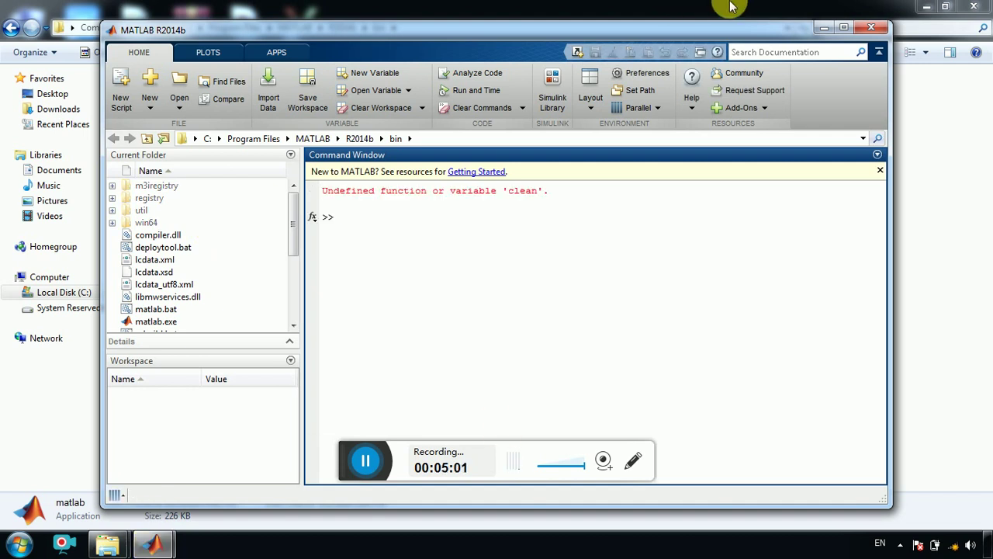
click(844, 27)
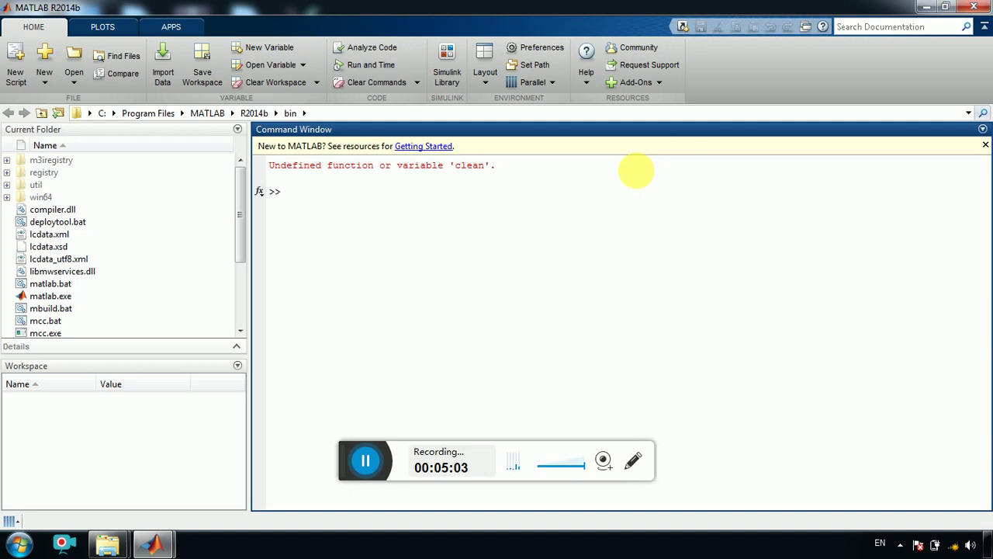
mouse_move(150, 546)
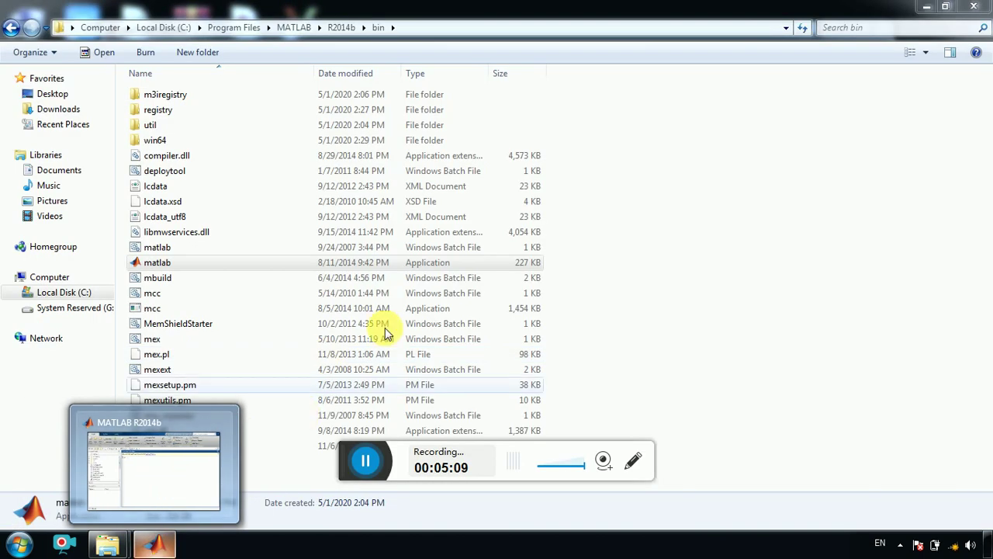
Pin the running MATLAB R2014b to the taskbar, then close MATLAB and the bin folder window.
key(super+d)
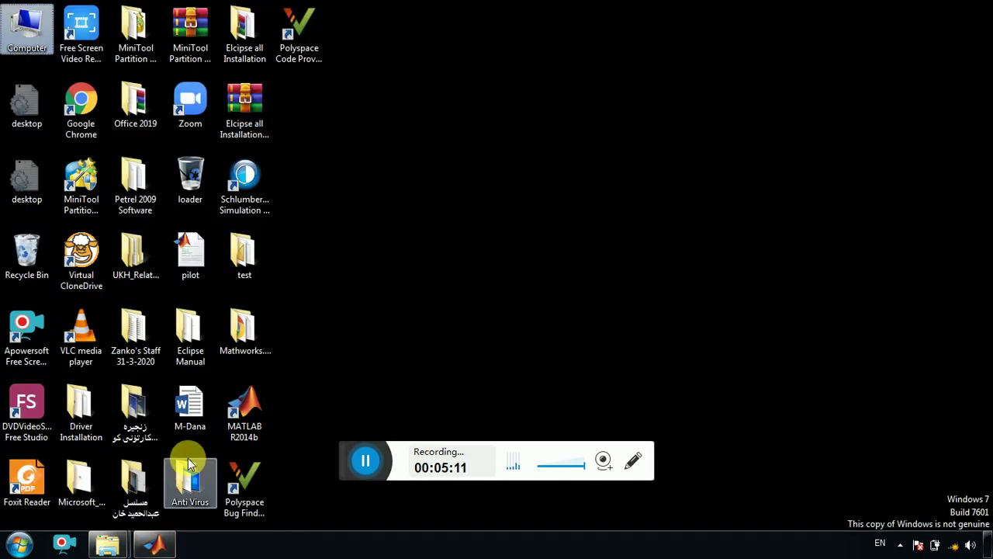
key(super+d)
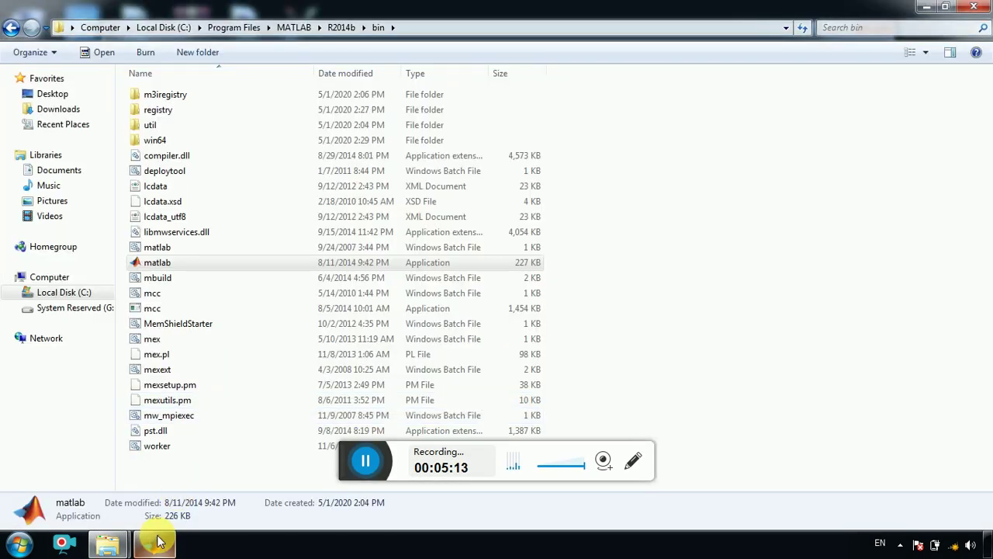
right_click(159, 541)
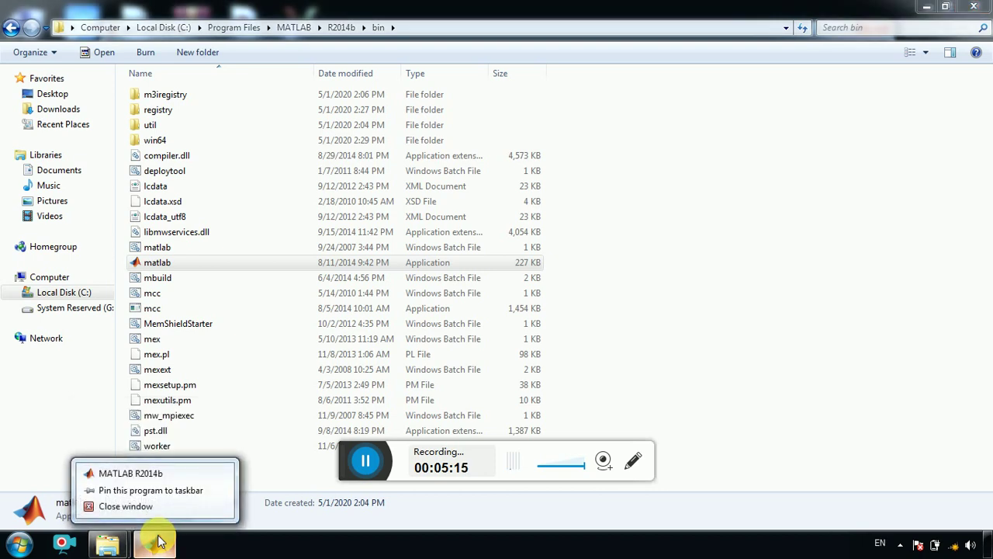
click(135, 491)
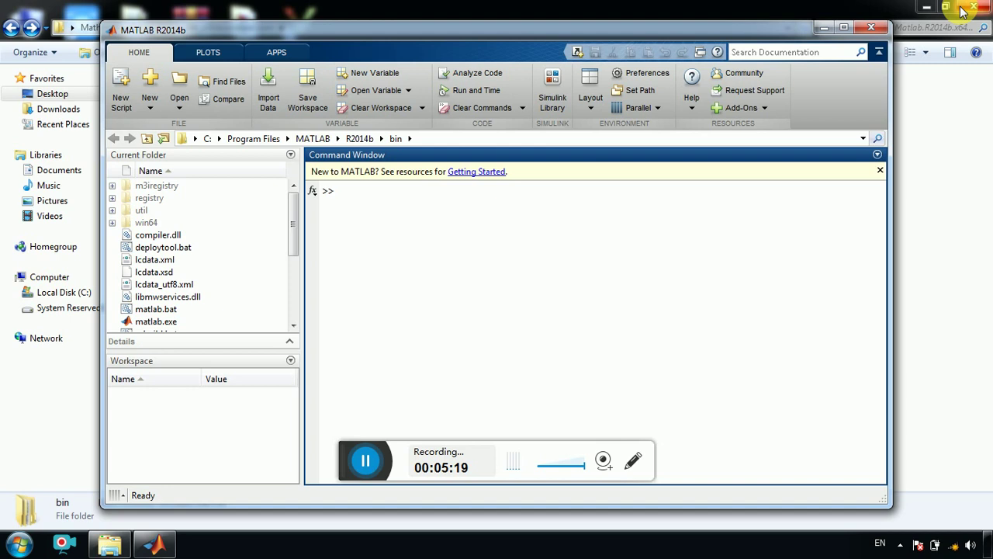
click(872, 28)
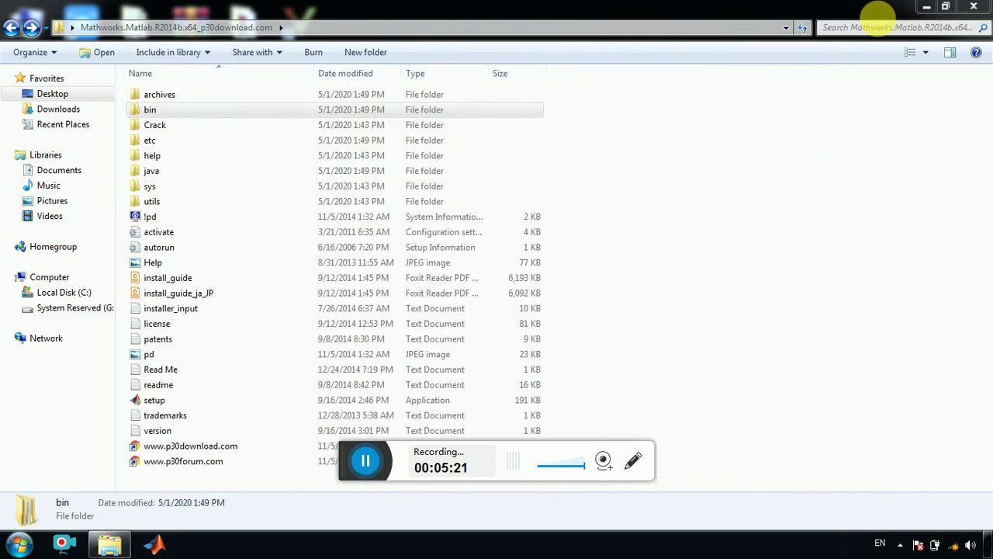
click(977, 6)
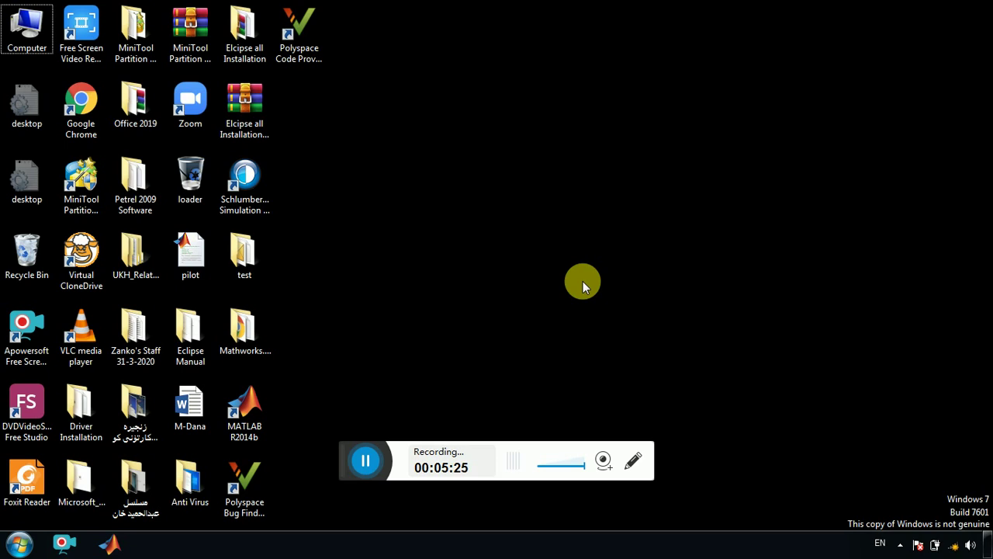
Open a new Explorer window and go to Local Disk (C:)\Program Files.
key(super+e)
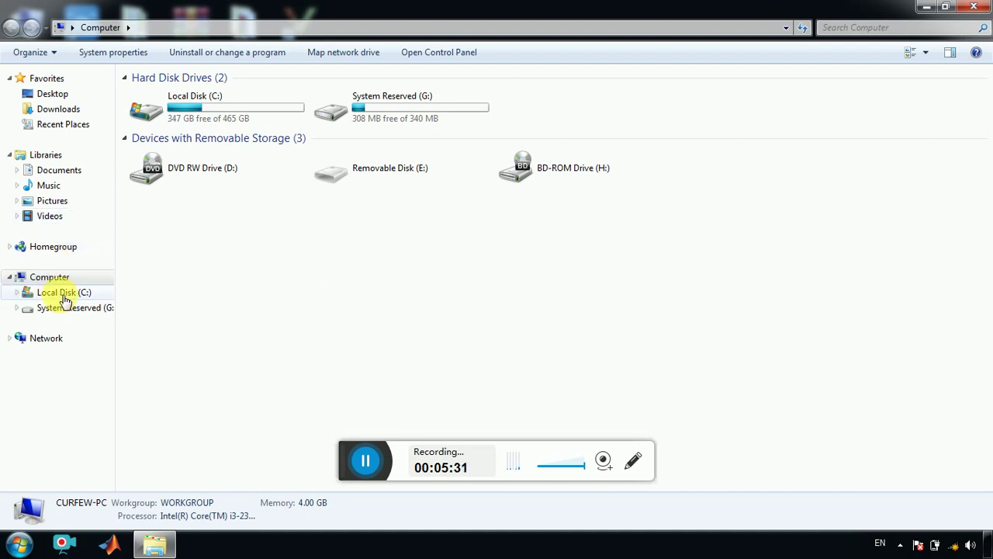
click(197, 100)
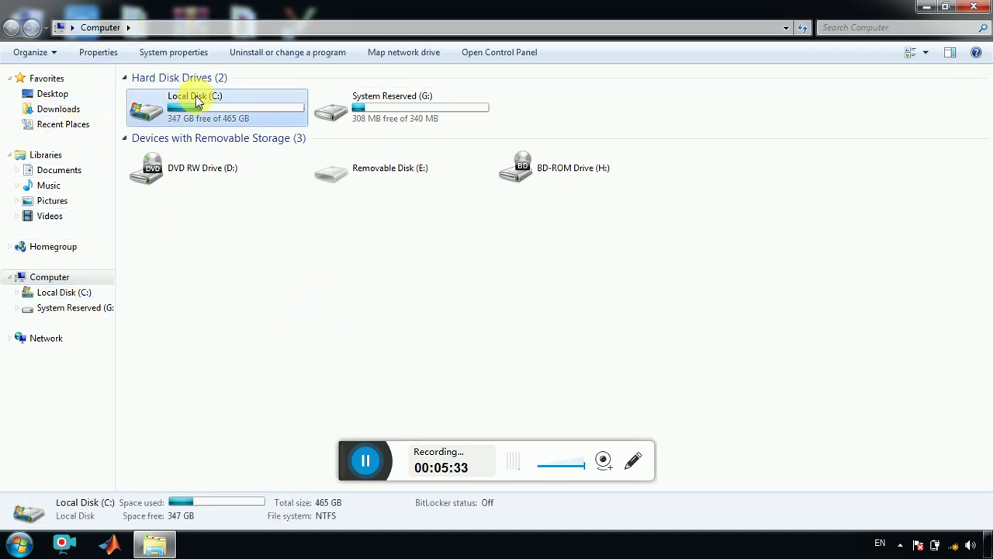
double_click(197, 100)
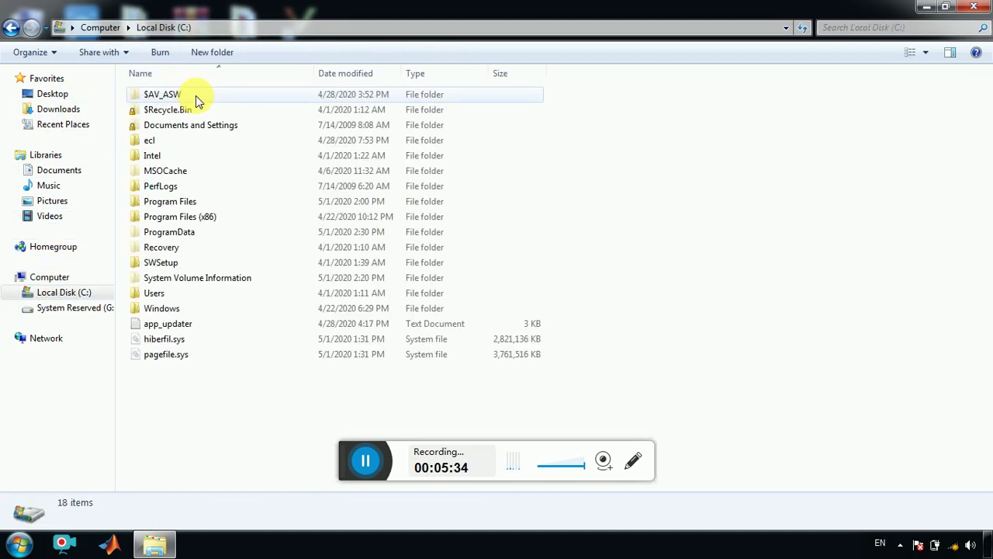
click(173, 203)
double_click(173, 208)
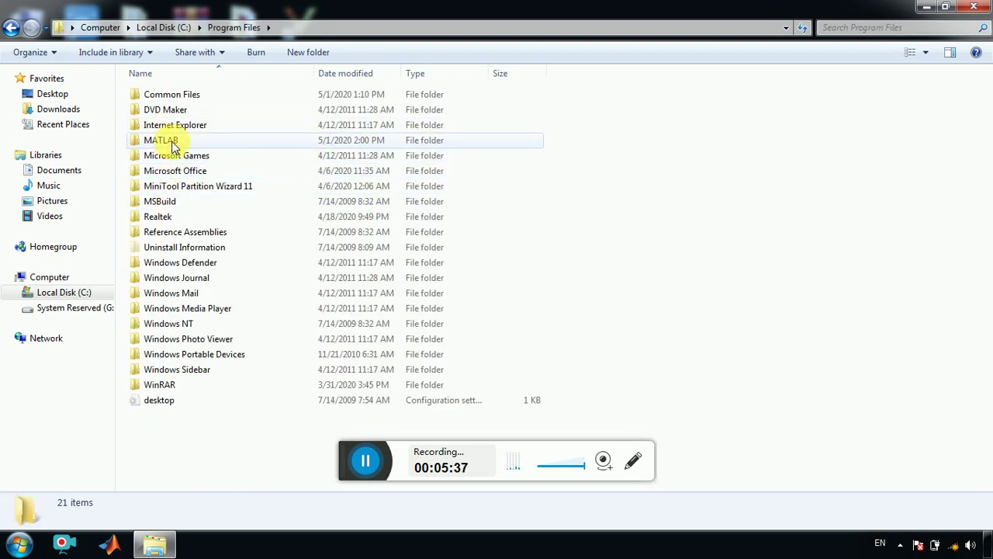
Go into MATLAB\R2014b\bin\win64 and launch activate_matlab.
double_click(173, 138)
double_click(160, 95)
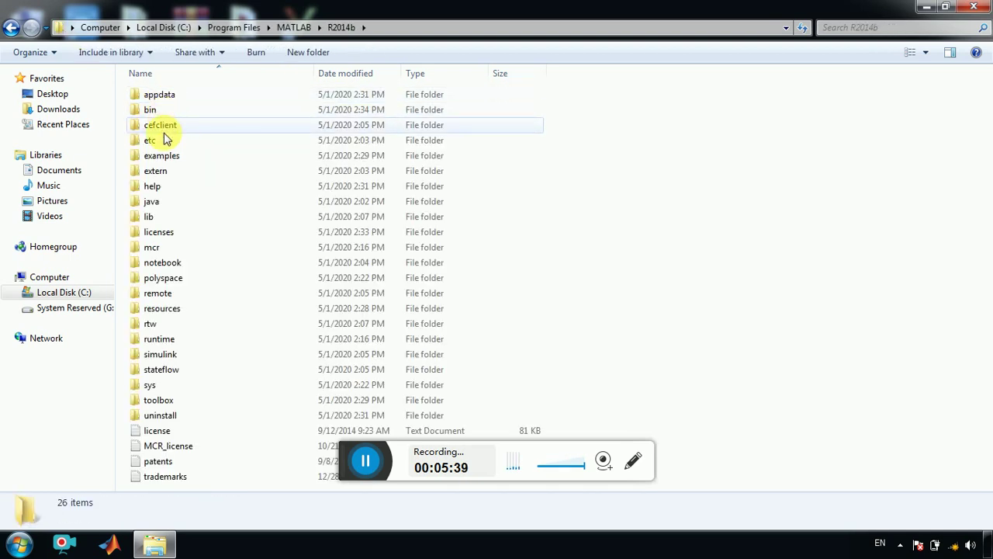
double_click(155, 114)
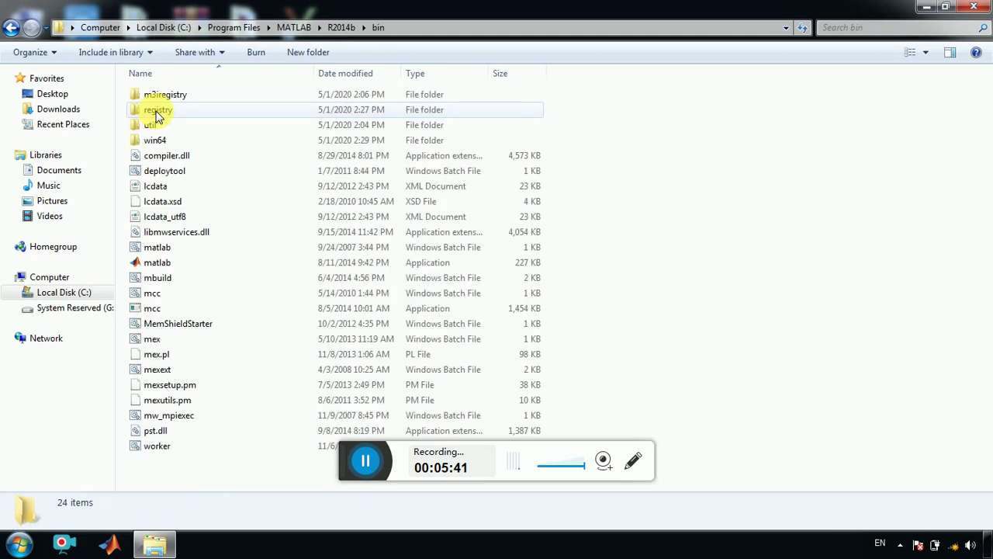
click(161, 142)
double_click(161, 142)
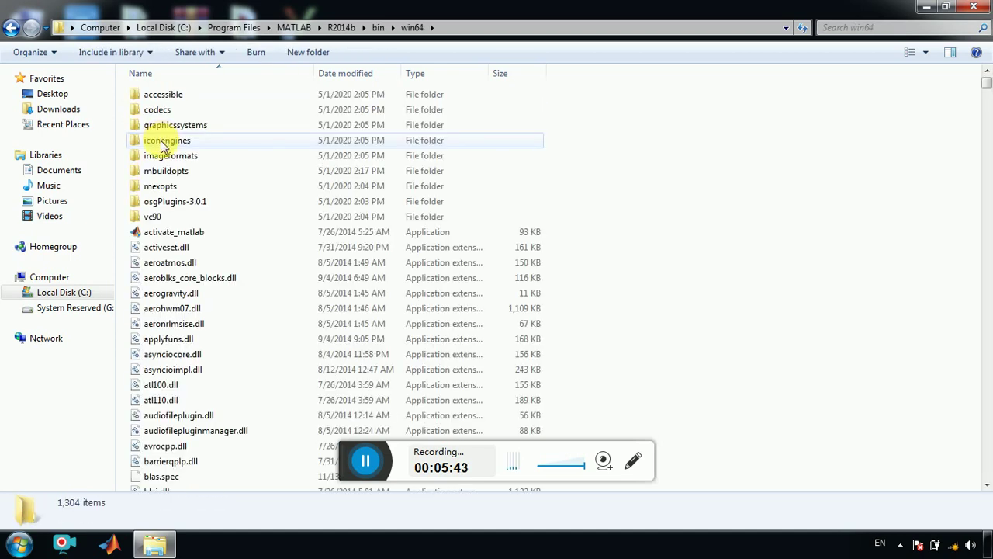
click(167, 235)
double_click(166, 234)
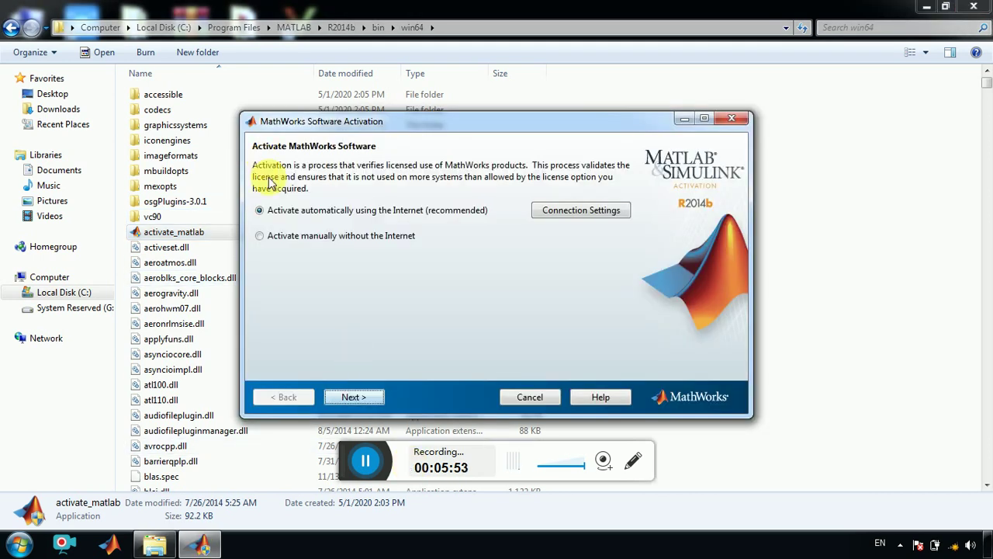
Choose manual activation without the Internet, supplying the full path to a license file.
click(285, 239)
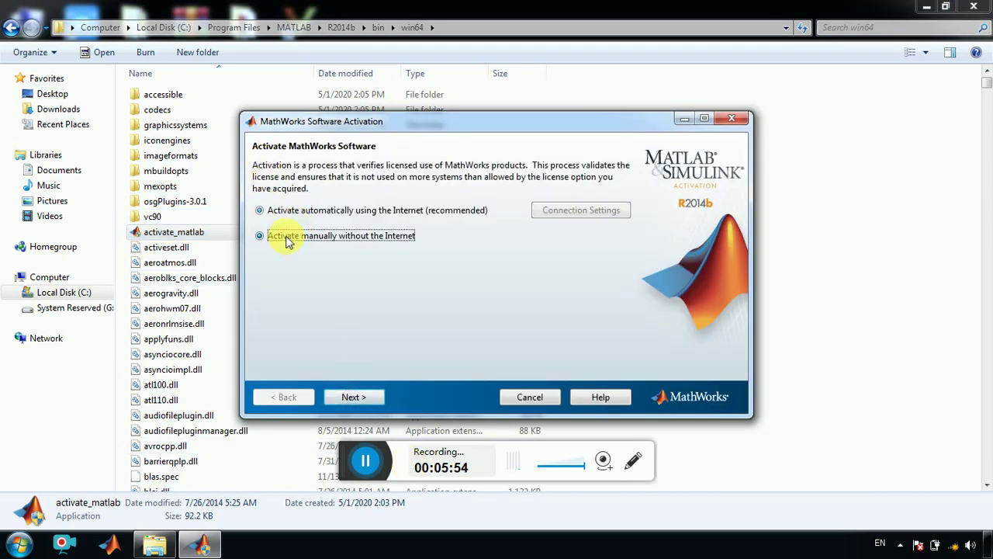
click(362, 396)
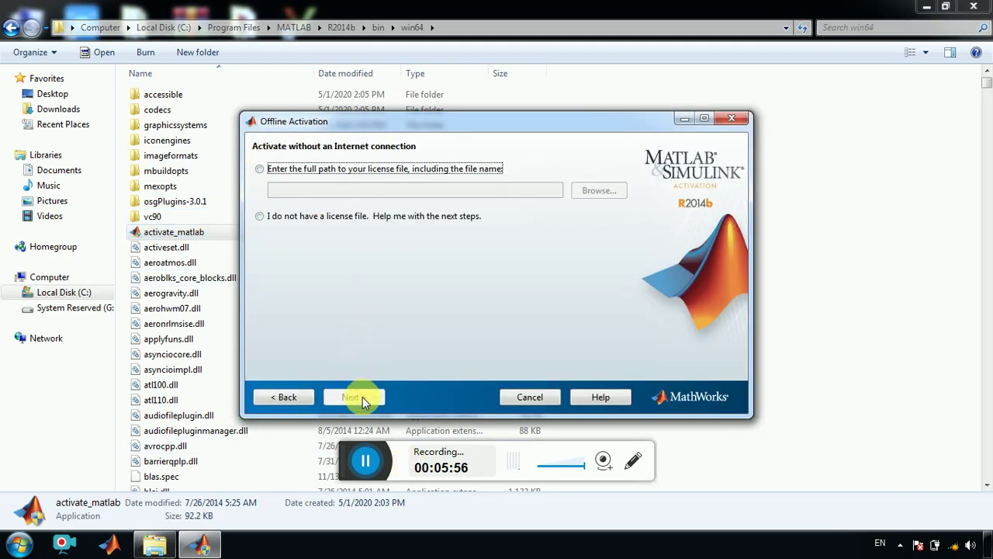
click(302, 172)
Pick license.dat from the Desktop Mathworks download's Crack folder, then cancel and close the activation tool.
click(598, 195)
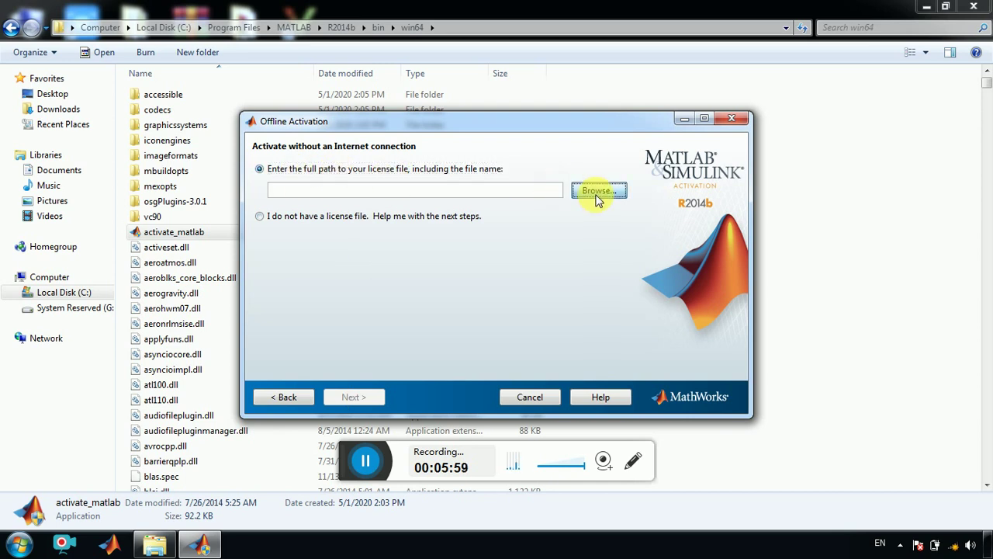
click(281, 232)
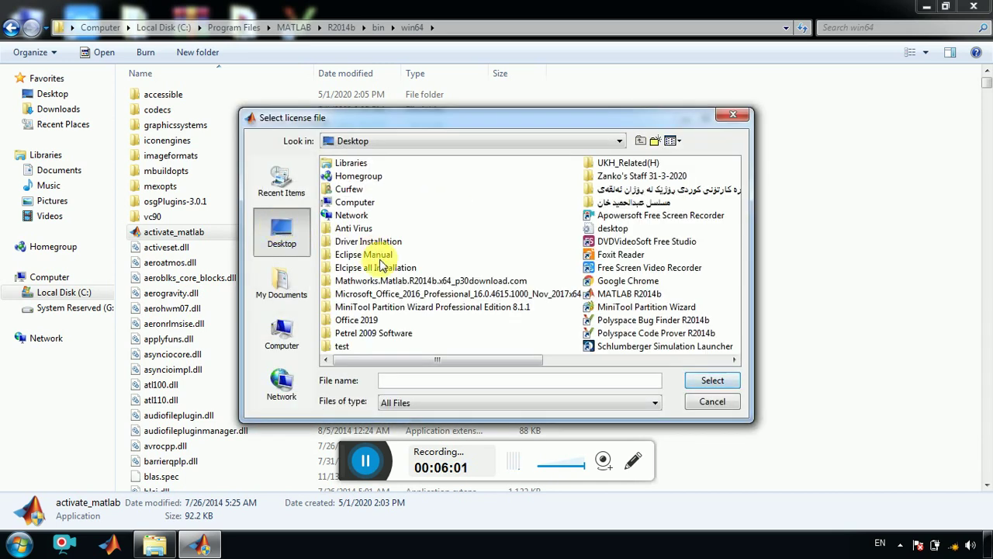
click(356, 272)
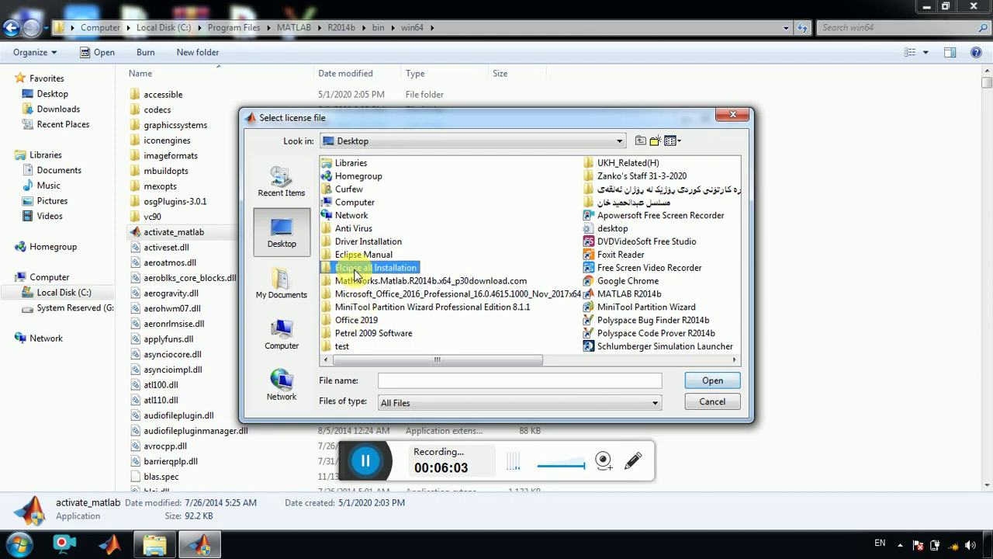
key(n)
key(m)
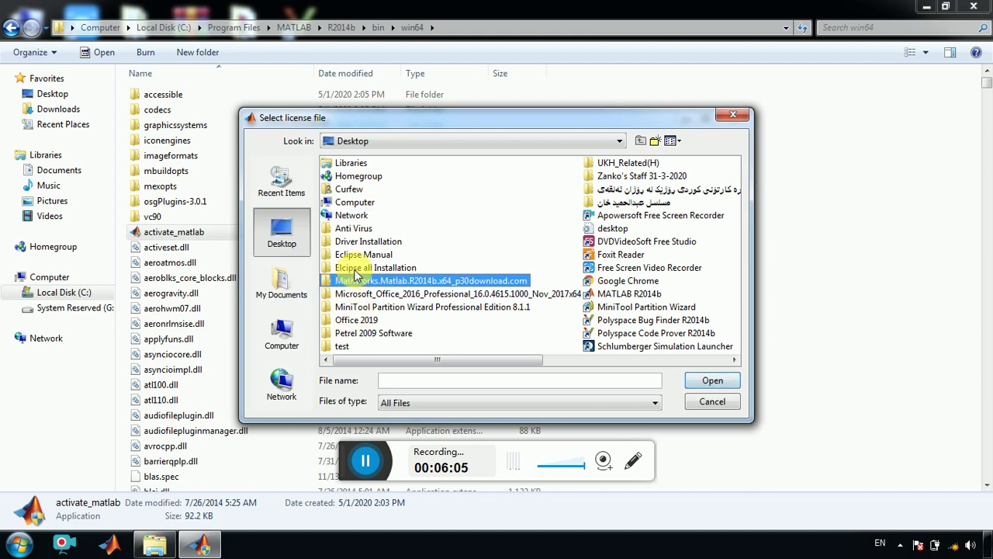
double_click(362, 285)
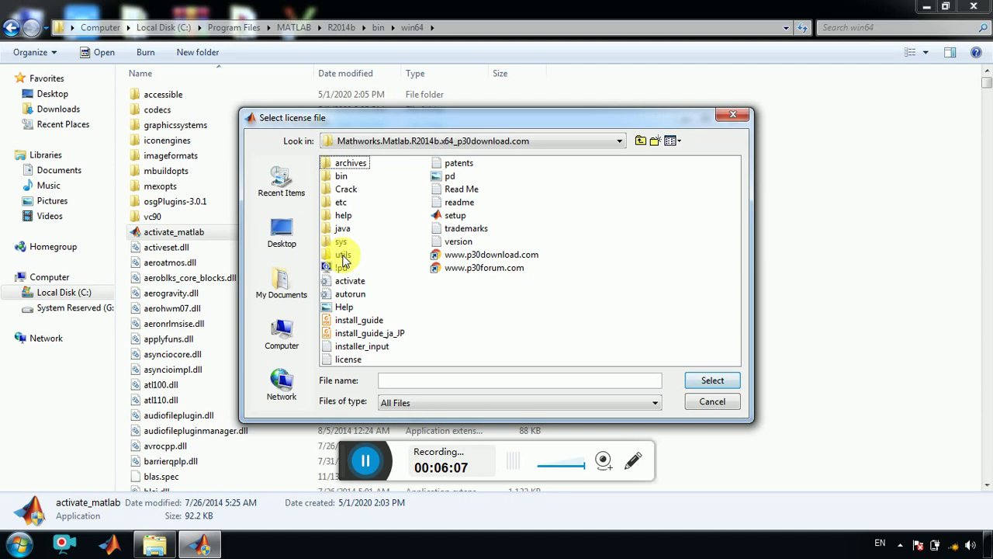
double_click(347, 189)
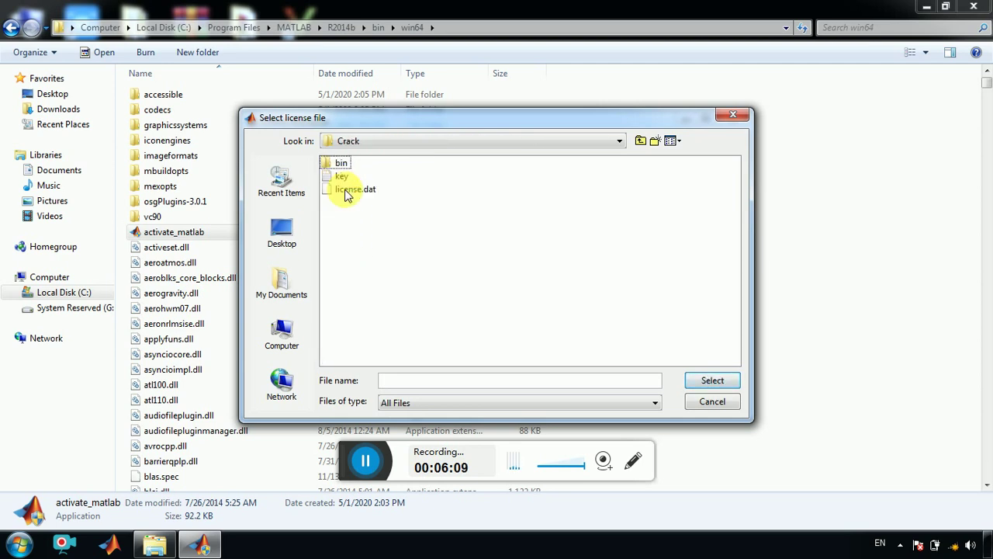
double_click(341, 191)
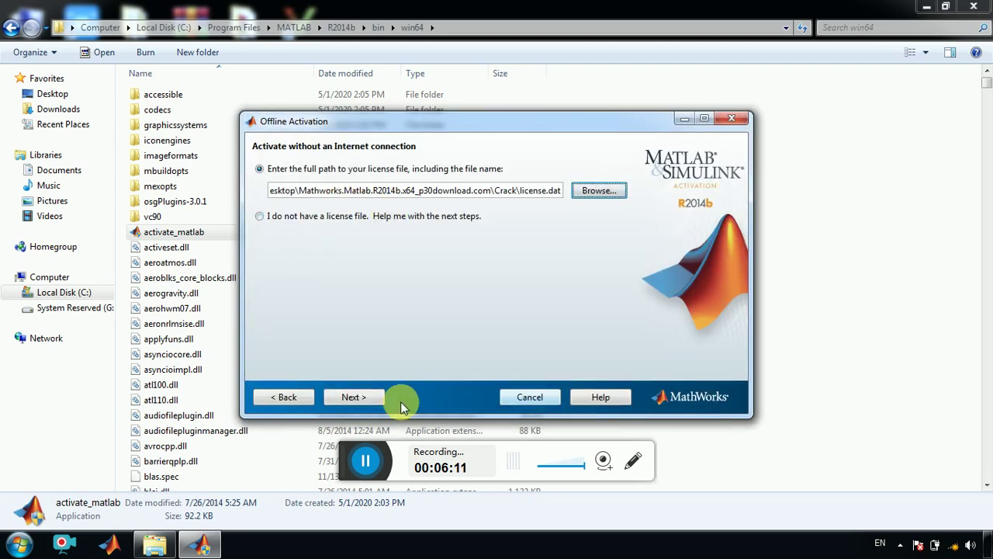
click(540, 396)
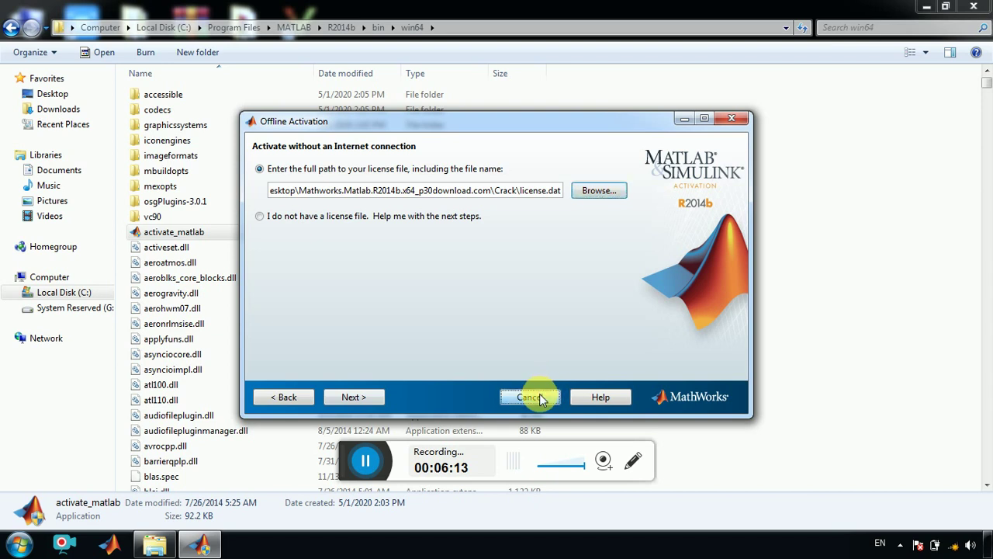
click(481, 288)
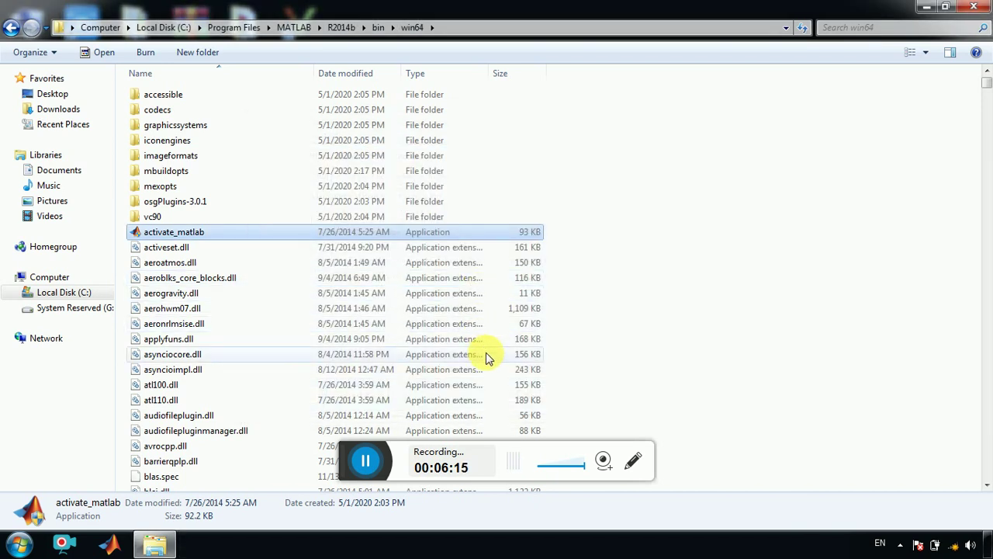